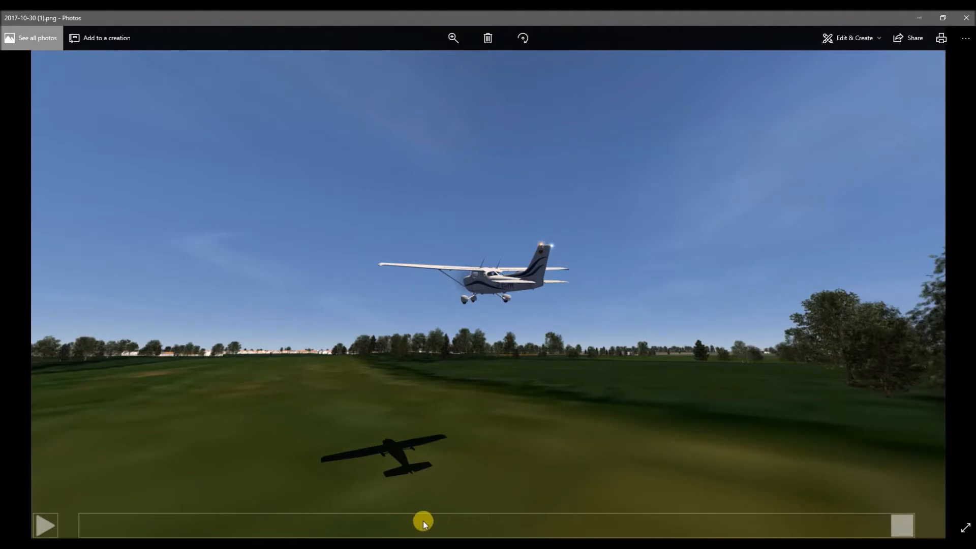
Switch to Firefox to view the 3D Warehouse model library.
mouse_move(237, 546)
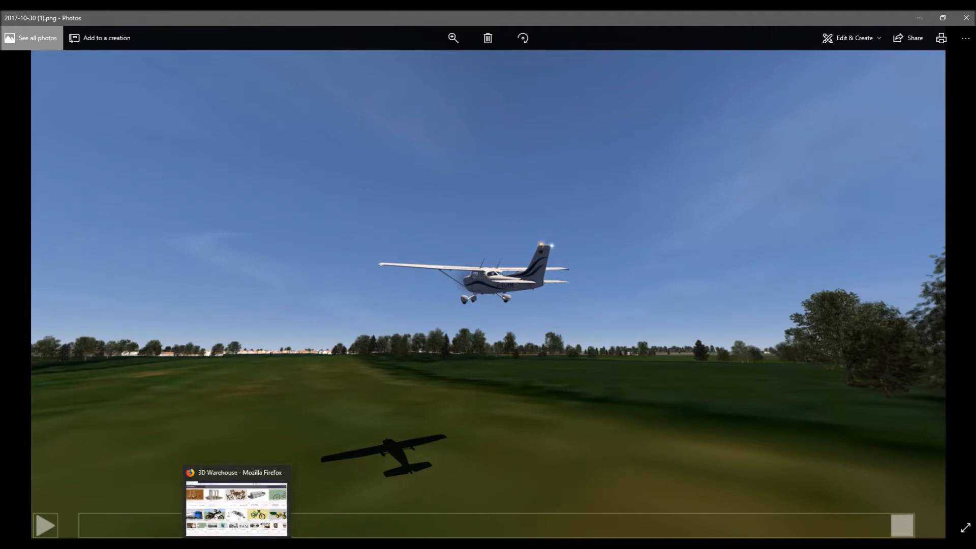
left_click(273, 524)
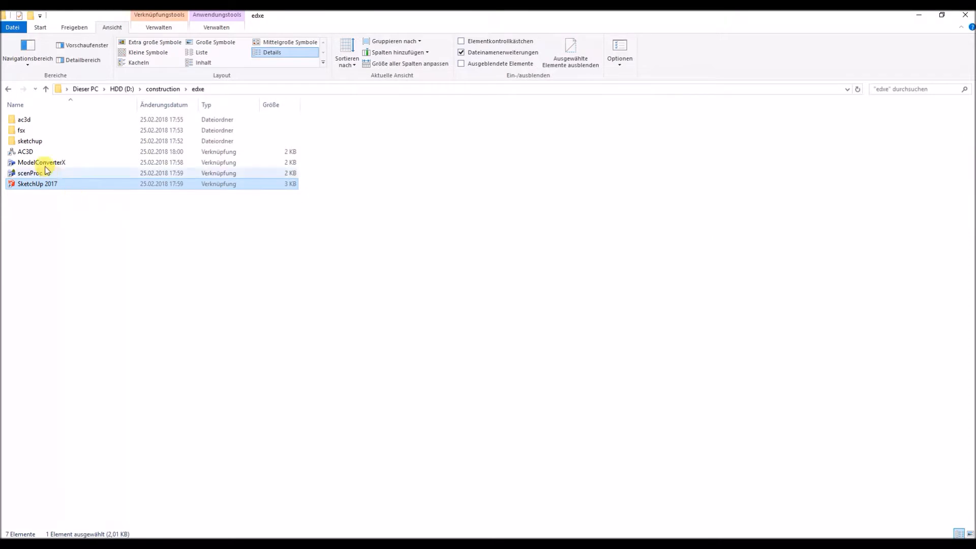
Open Kathedrale.skp from the sketchup folder in SketchUp, ignore the extension updates, and view the cathedral from several sides.
double_click(31, 141)
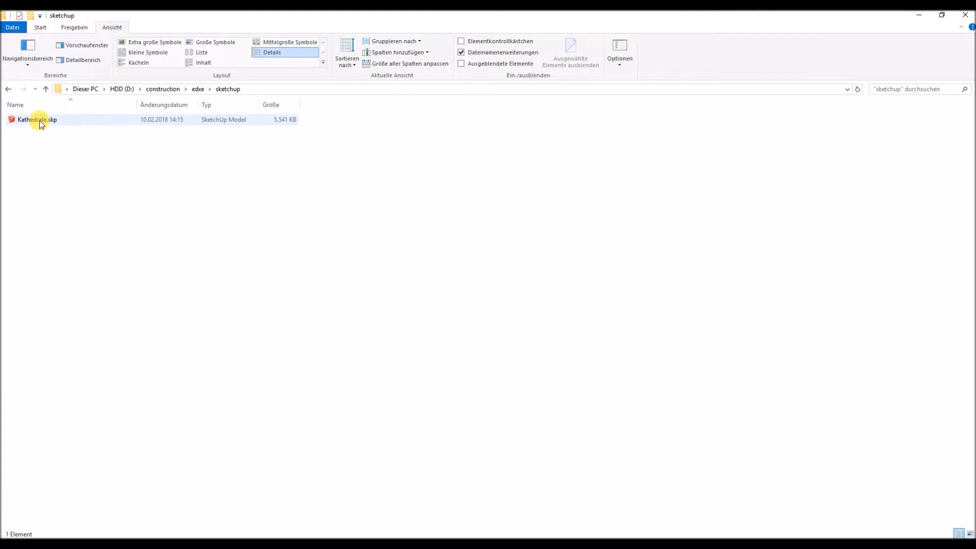
double_click(38, 120)
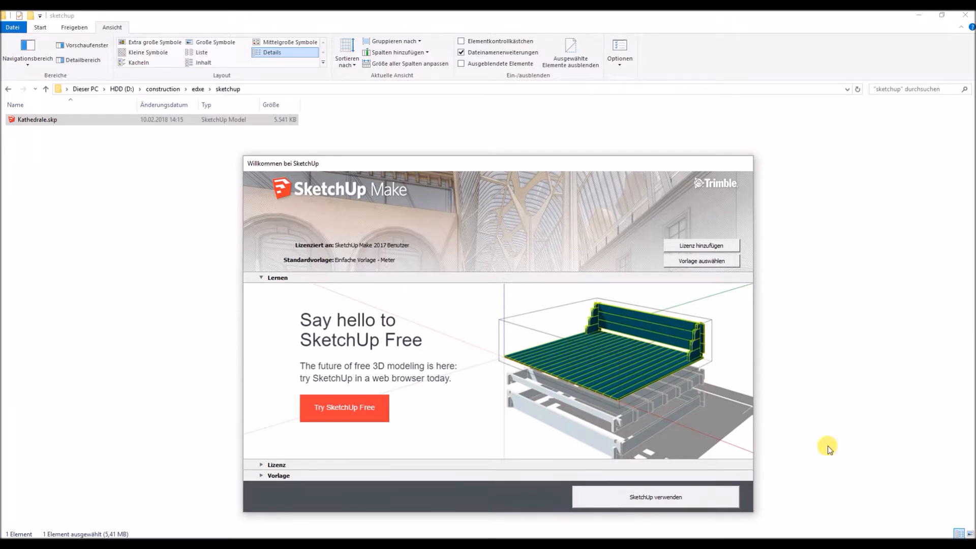
left_click(666, 496)
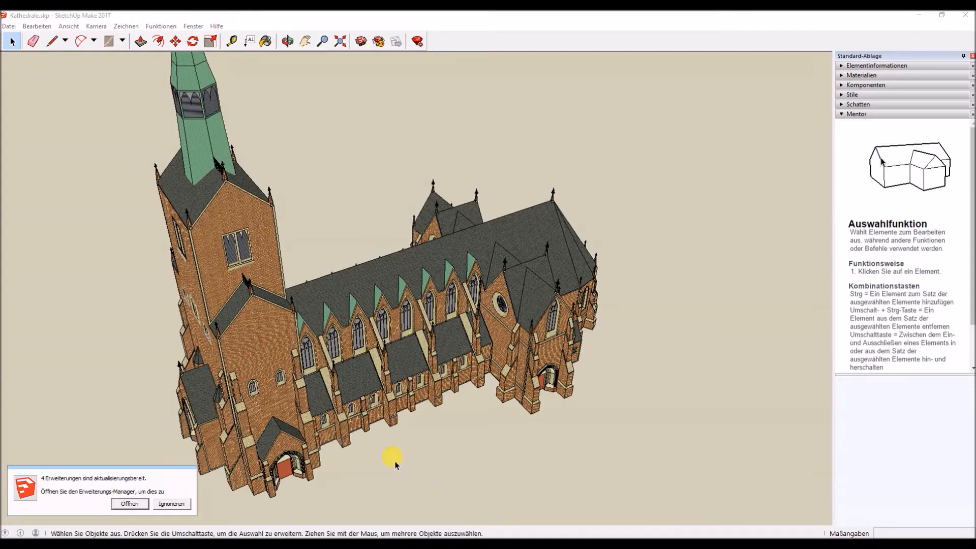
left_click(172, 504)
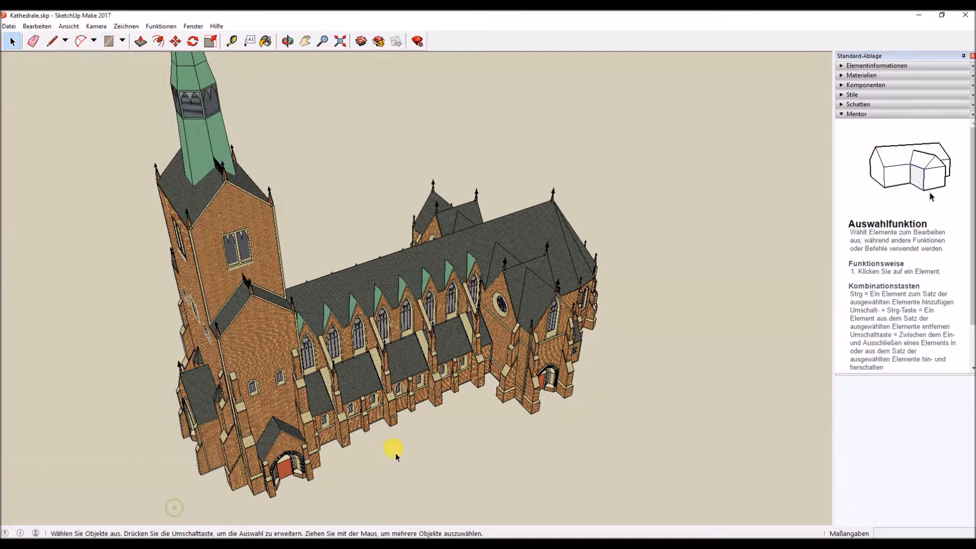
left_click(384, 351)
left_click(288, 42)
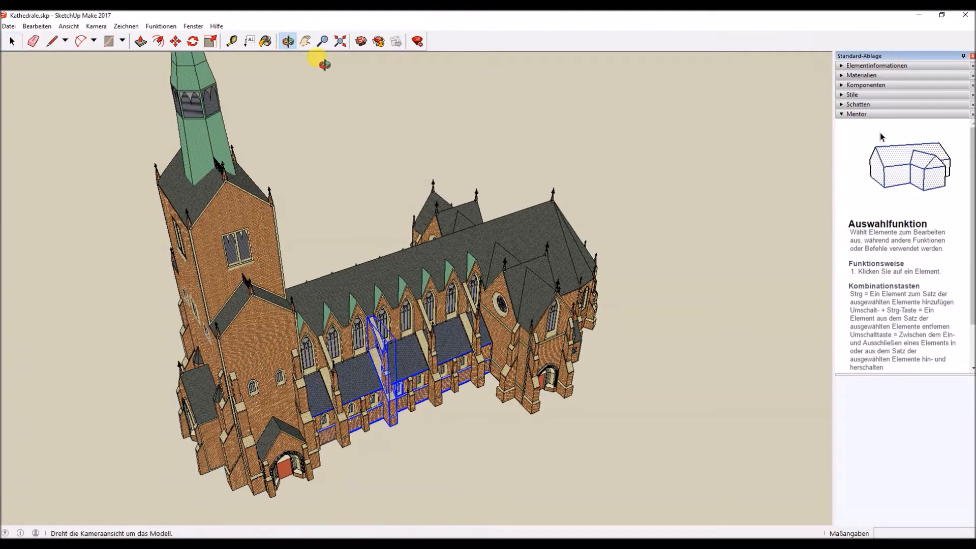
left_click_drag(462, 466, 390, 407)
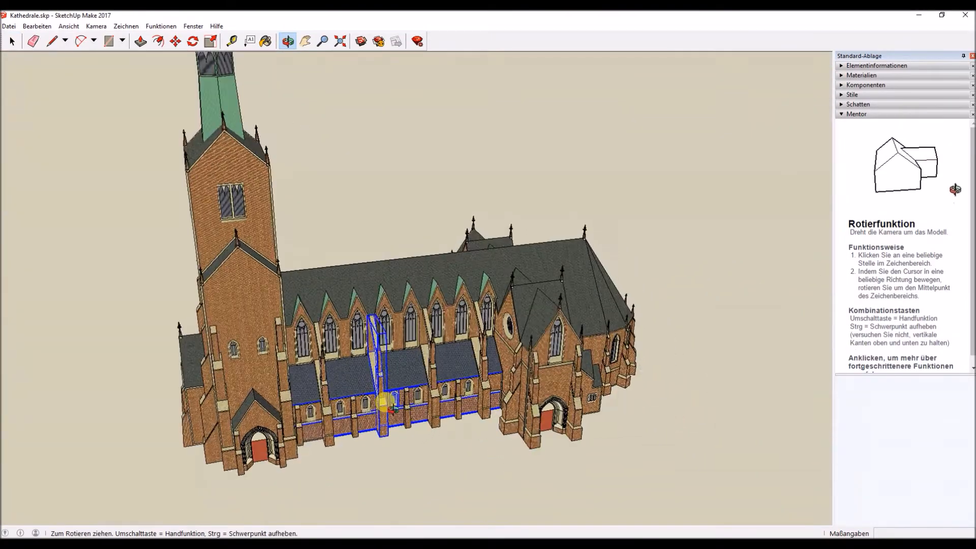
left_click_drag(681, 405, 688, 405)
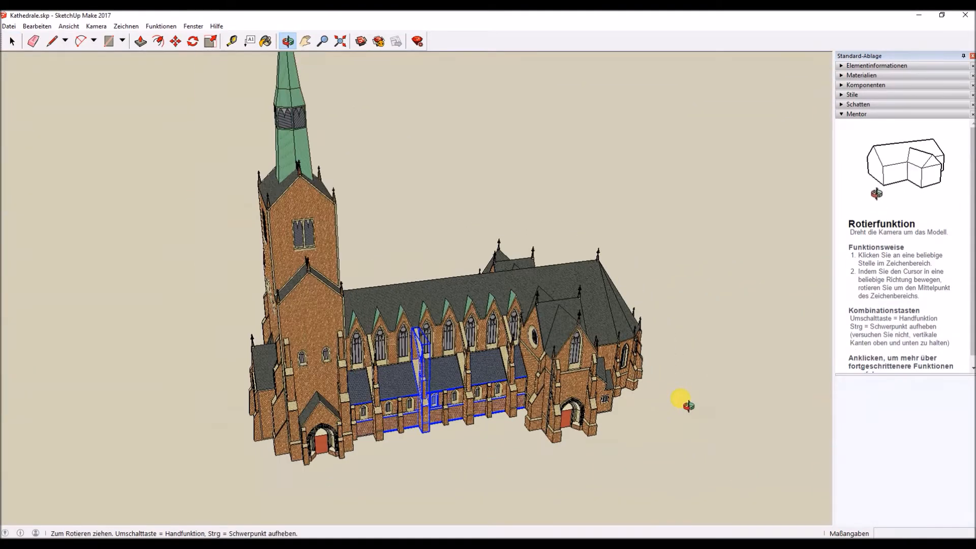
scroll(688, 405, "down", 2)
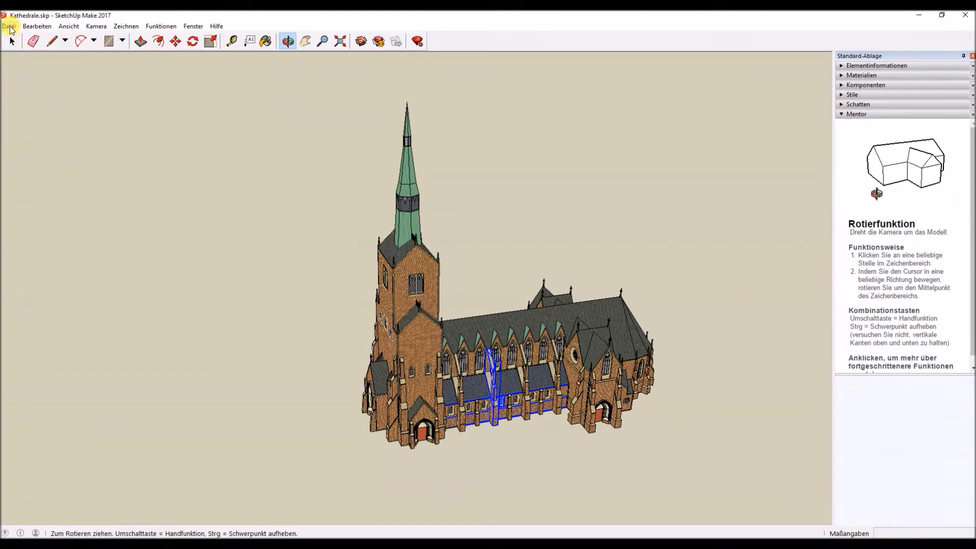
Export the cathedral as a 3D model in Collada format, named Kathedrale.dae, to D:\construction\edxe\ac3d.
left_click(10, 27)
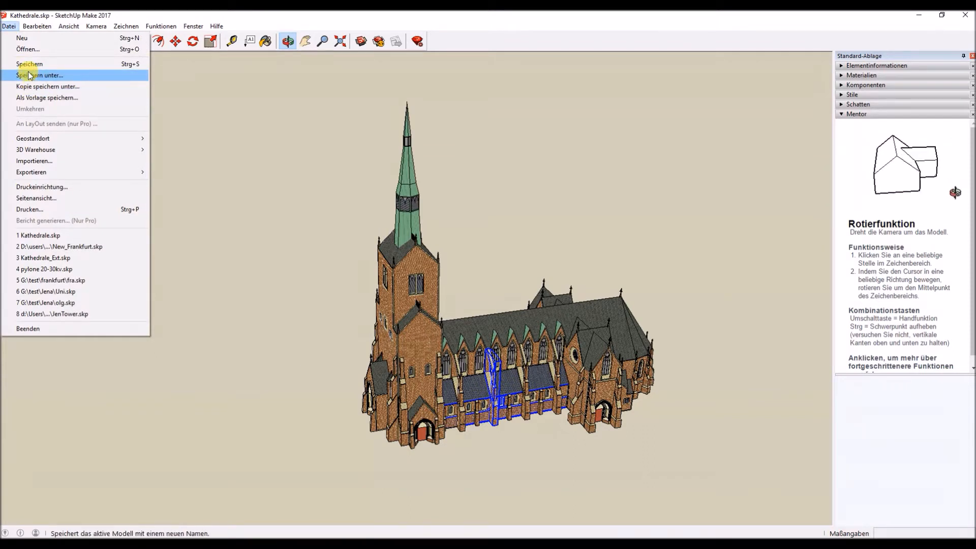
mouse_move(35, 173)
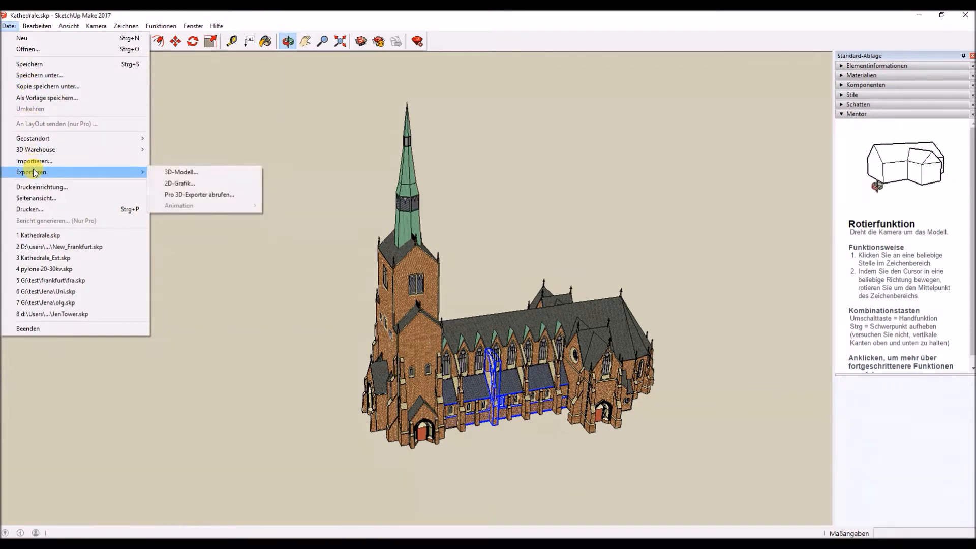
left_click(219, 173)
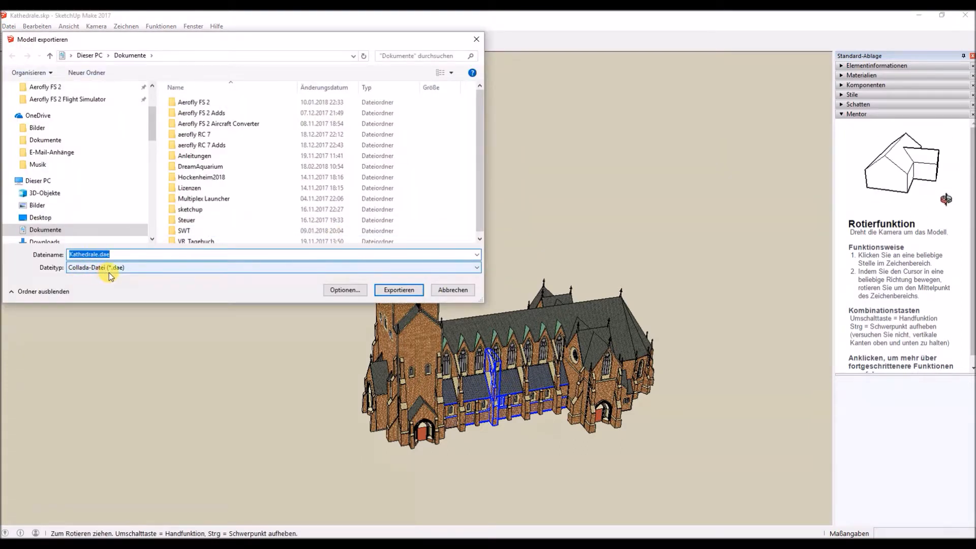
scroll(58, 230, "down", 3)
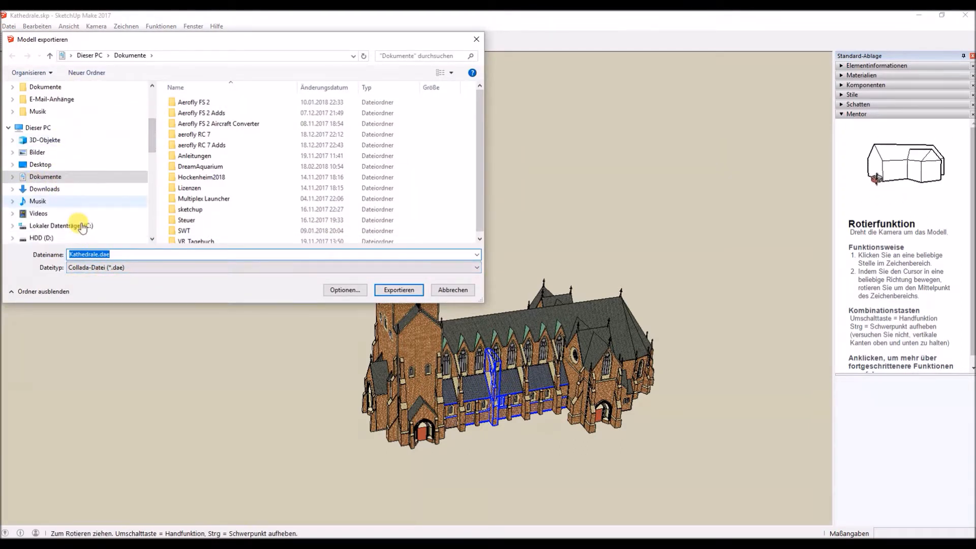
left_click(50, 185)
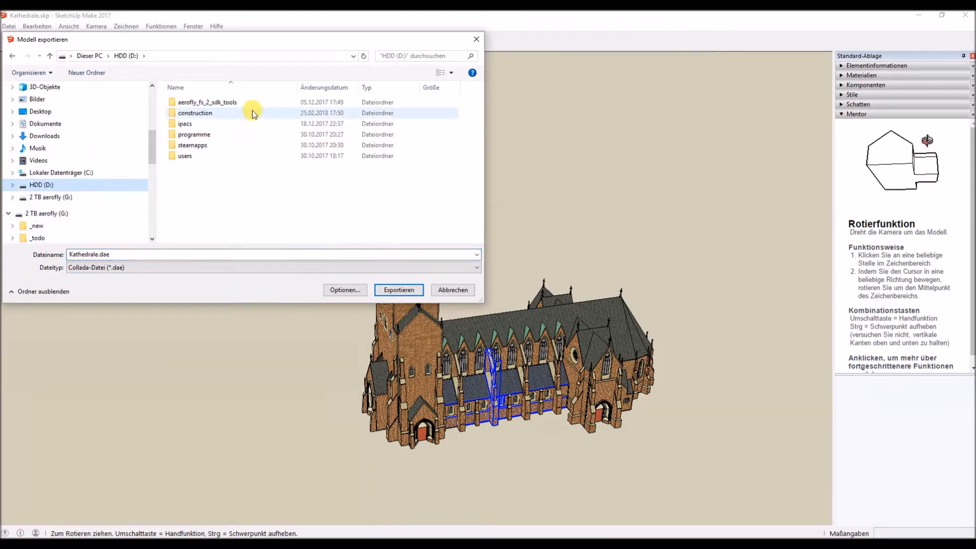
double_click(198, 112)
double_click(186, 103)
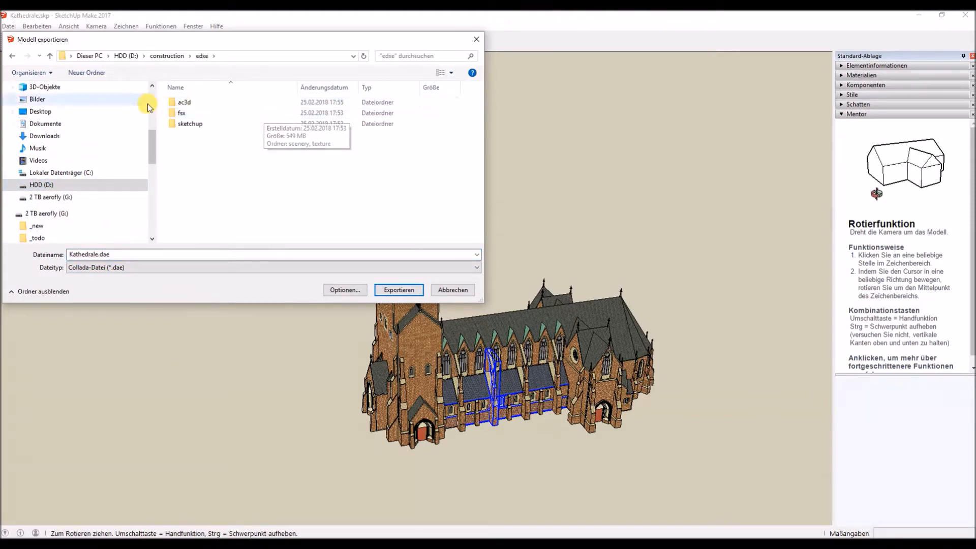
double_click(184, 102)
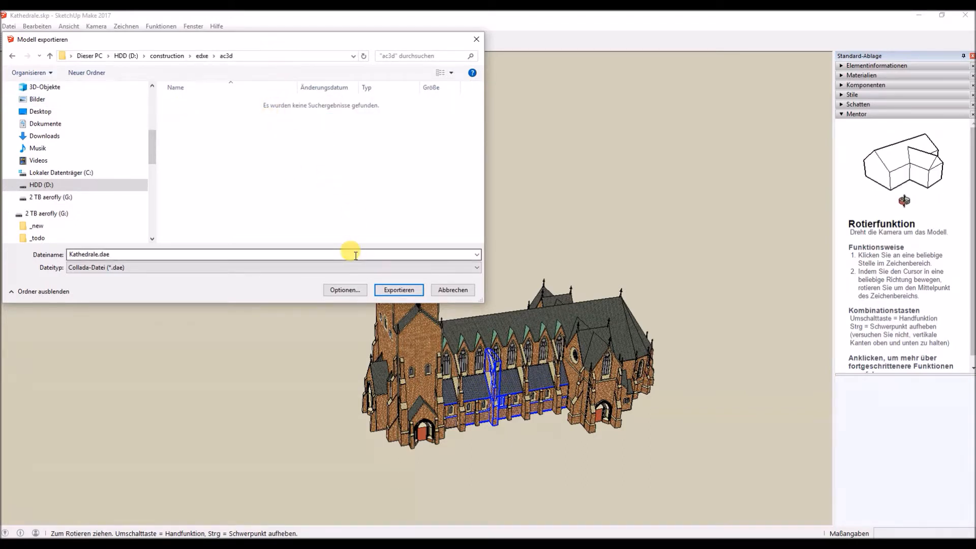
left_click(399, 290)
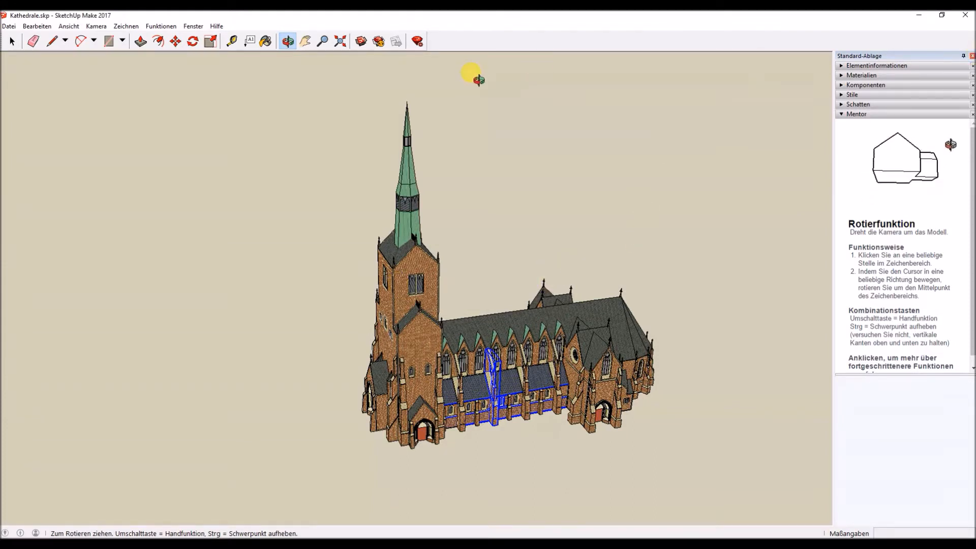
Close SketchUp and start ModelConverterX from the edxe folder.
left_click(965, 15)
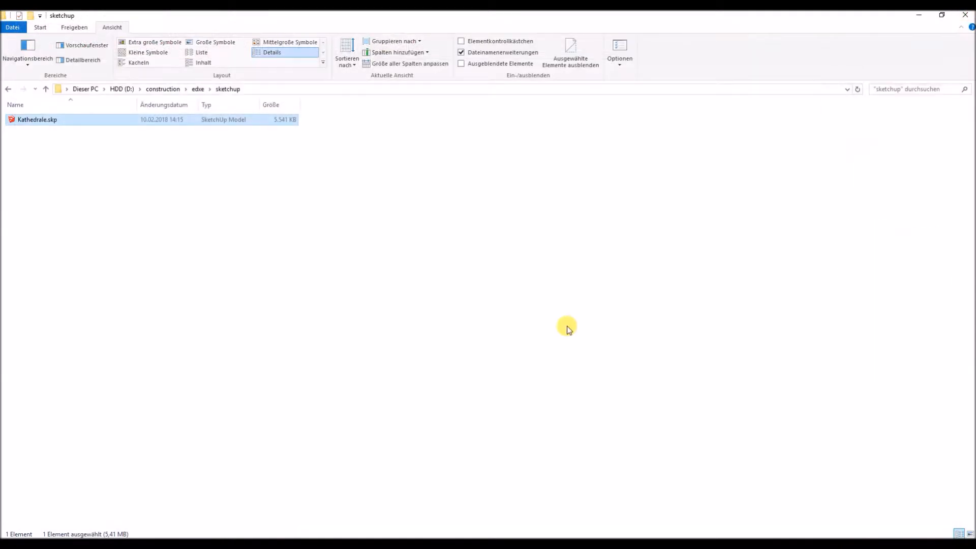
left_click(198, 90)
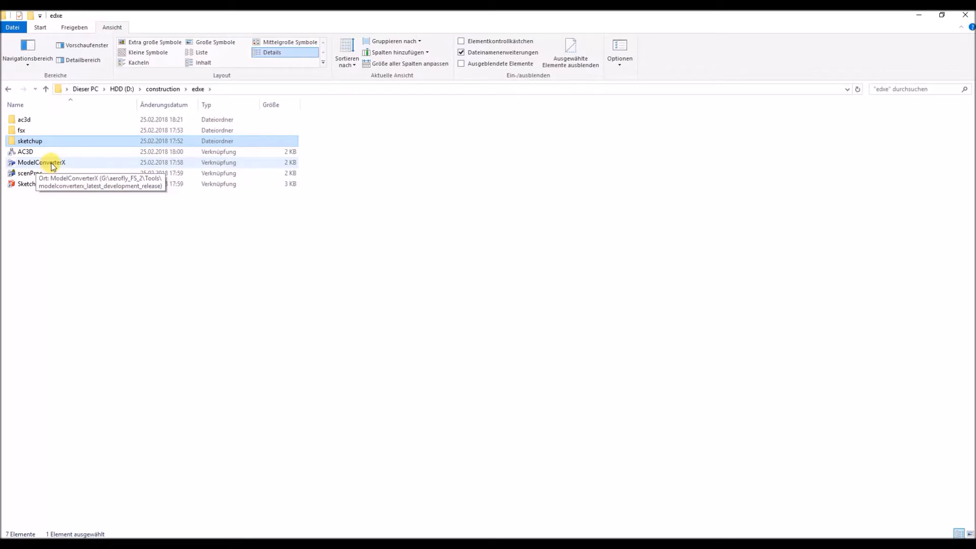
double_click(53, 164)
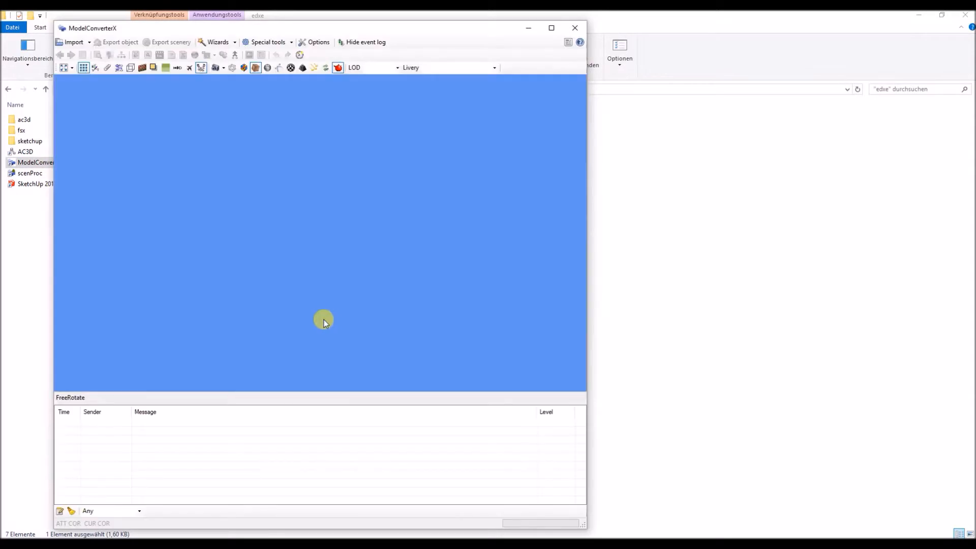
Import the COLLADA file Kathedrale.dae from D:\construction\edxe\ac3d.
left_click(74, 42)
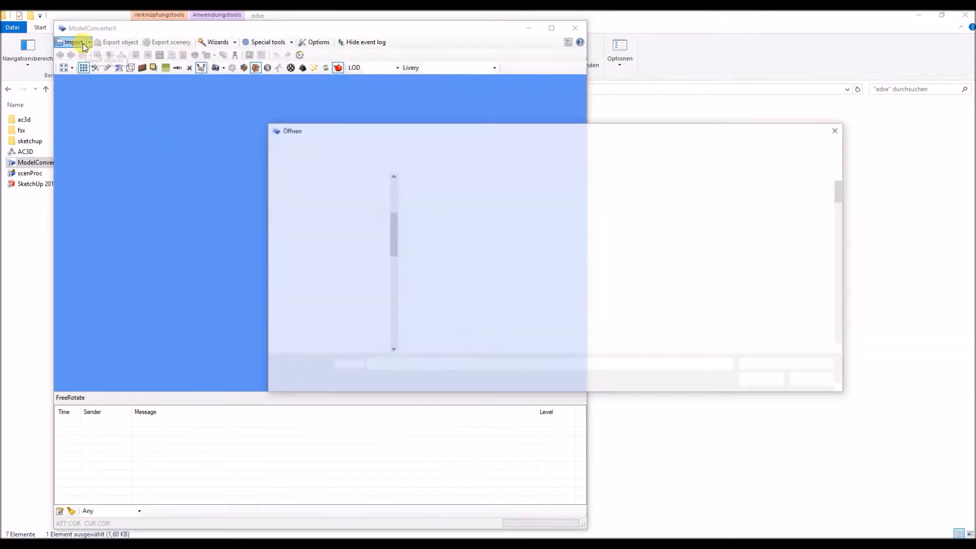
left_click(398, 146)
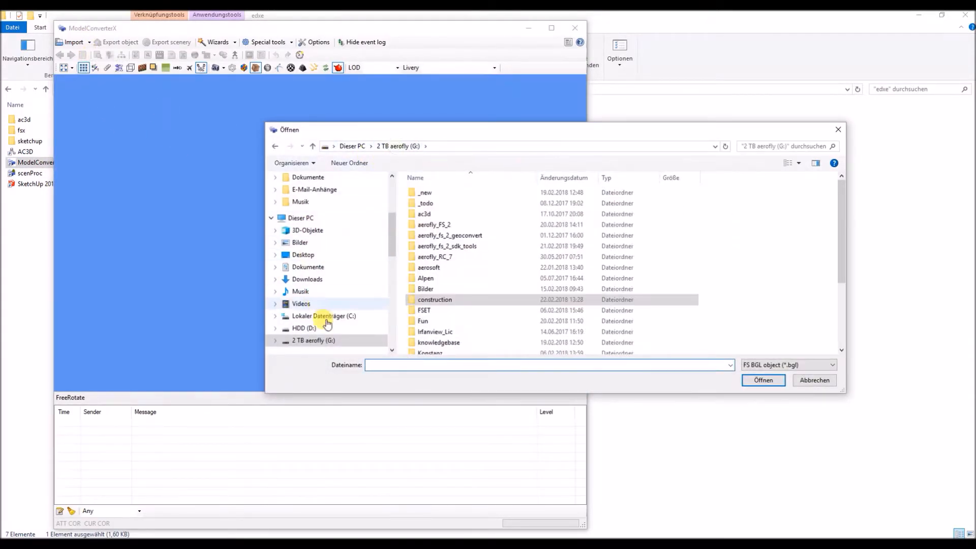
left_click(303, 328)
left_click(432, 204)
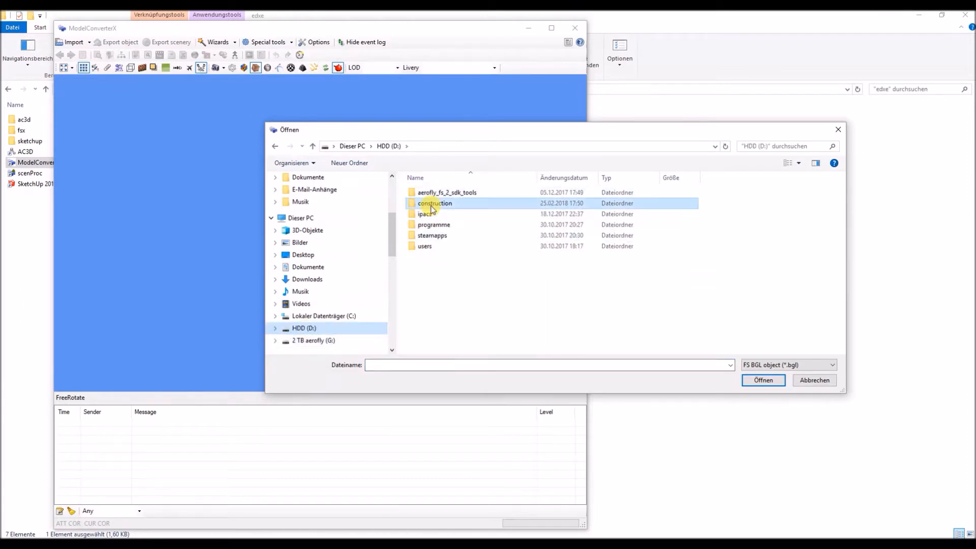
double_click(432, 206)
double_click(426, 194)
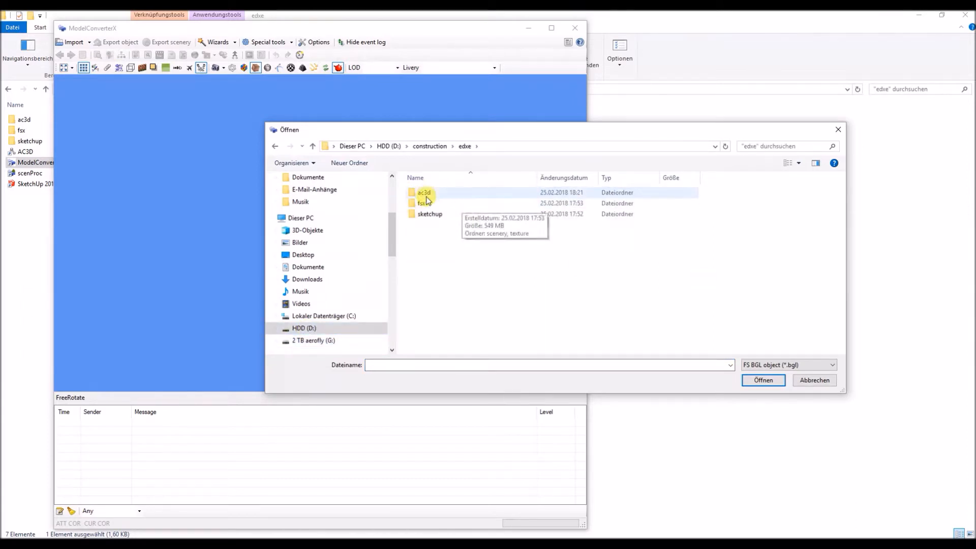
double_click(421, 193)
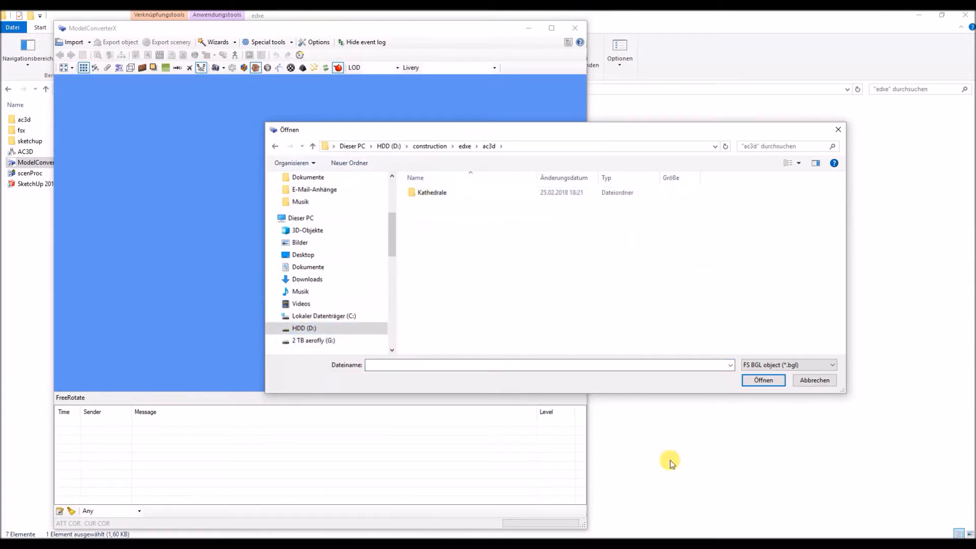
left_click(801, 365)
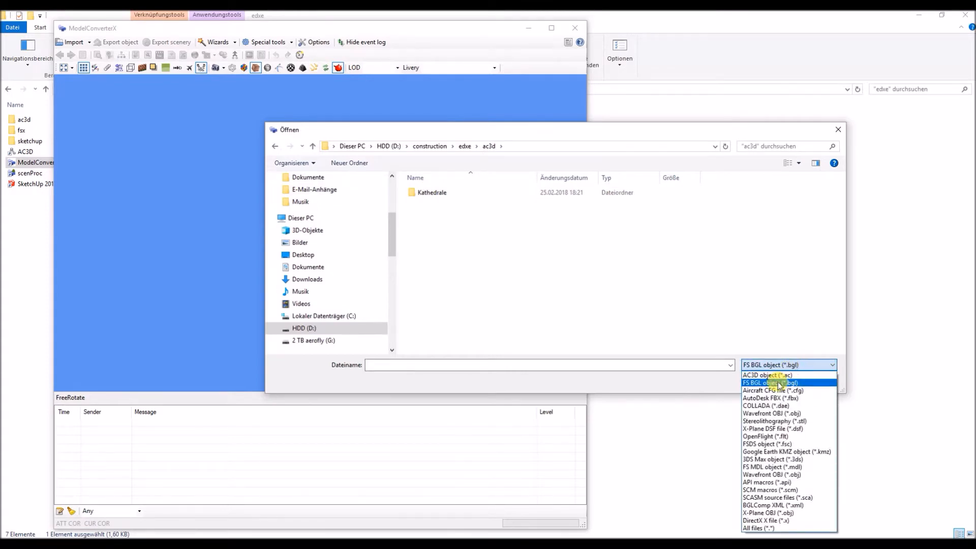
left_click(773, 406)
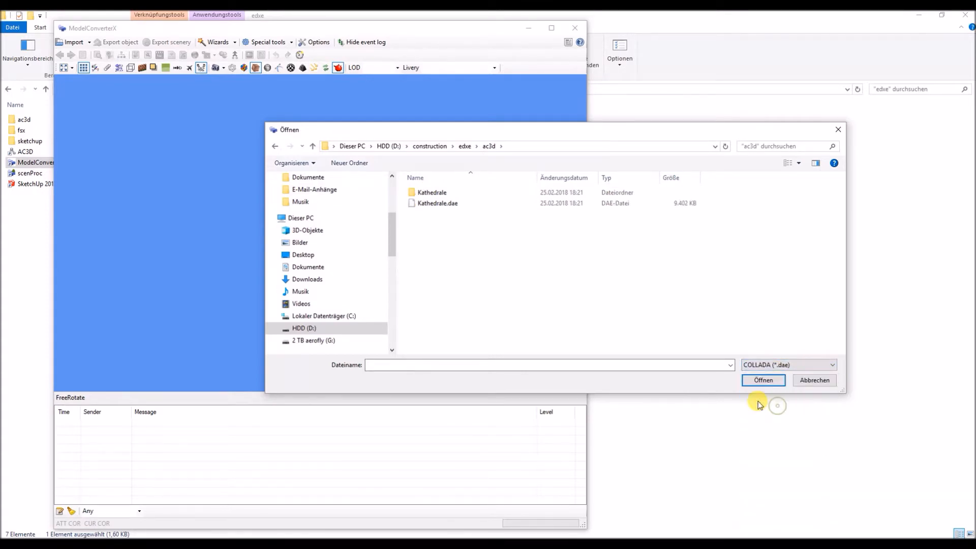
left_click(436, 204)
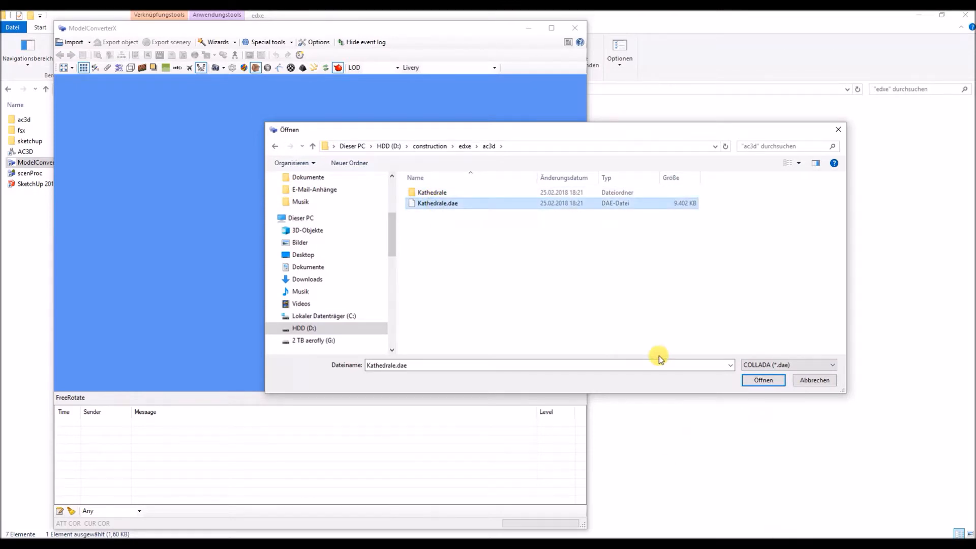
left_click(766, 381)
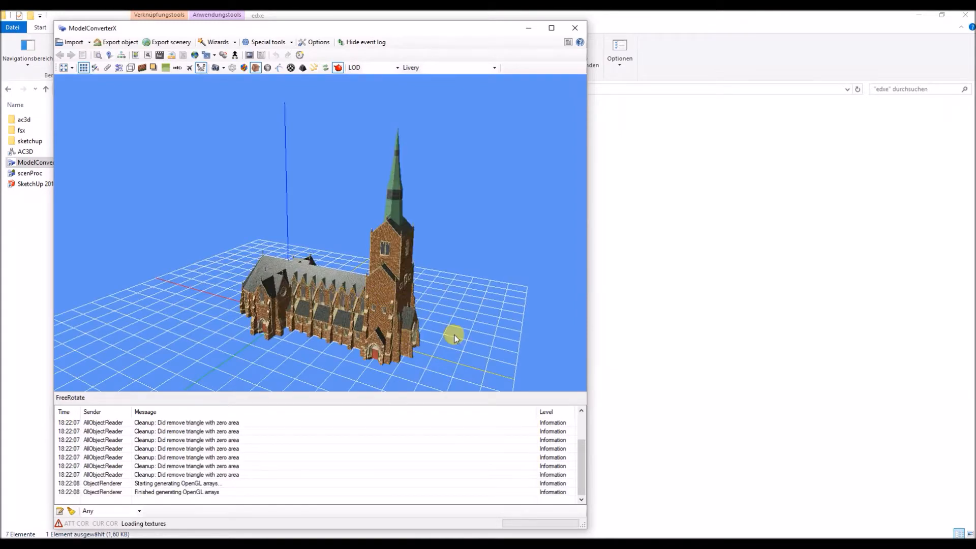
Predict and minimize the cathedral model's drawcalls in the Material Editor.
left_click_drag(466, 305, 338, 363)
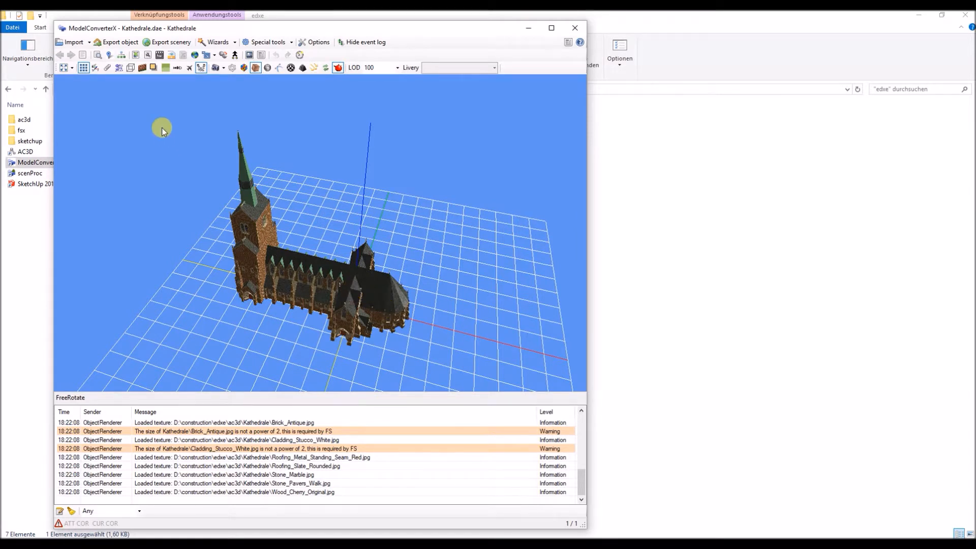
left_click(136, 55)
mouse_move(298, 226)
left_mouse_down()
mouse_move(294, 315)
mouse_move(295, 219)
left_mouse_up()
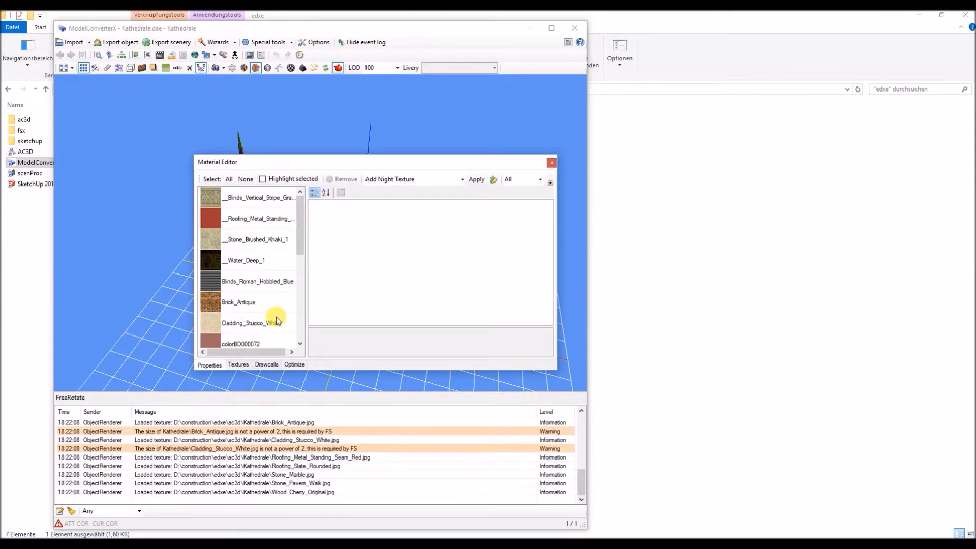
left_click(268, 365)
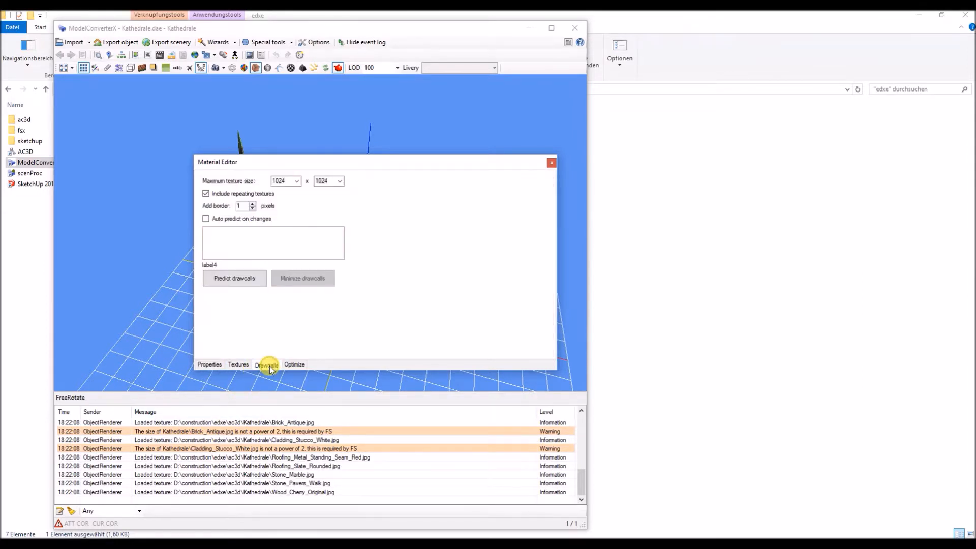
left_click(241, 281)
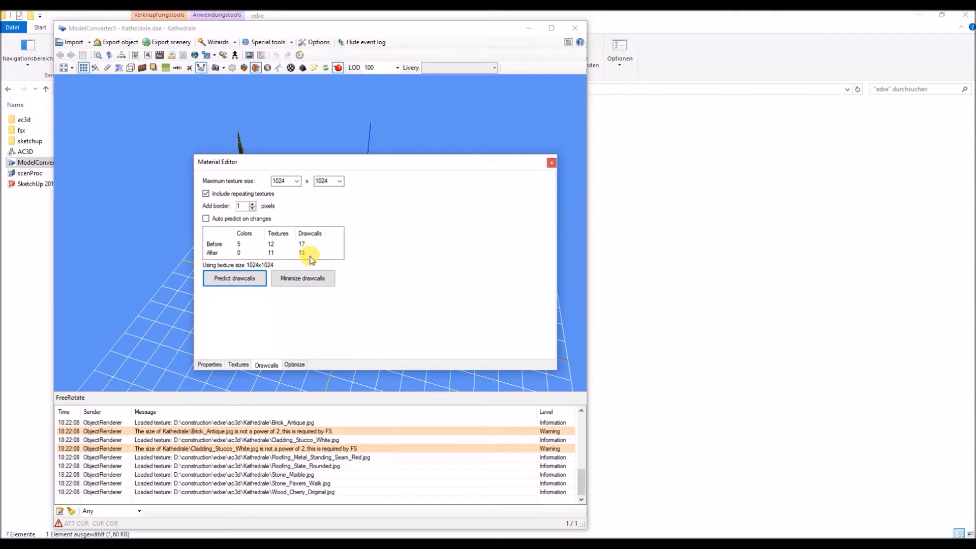
left_click(309, 278)
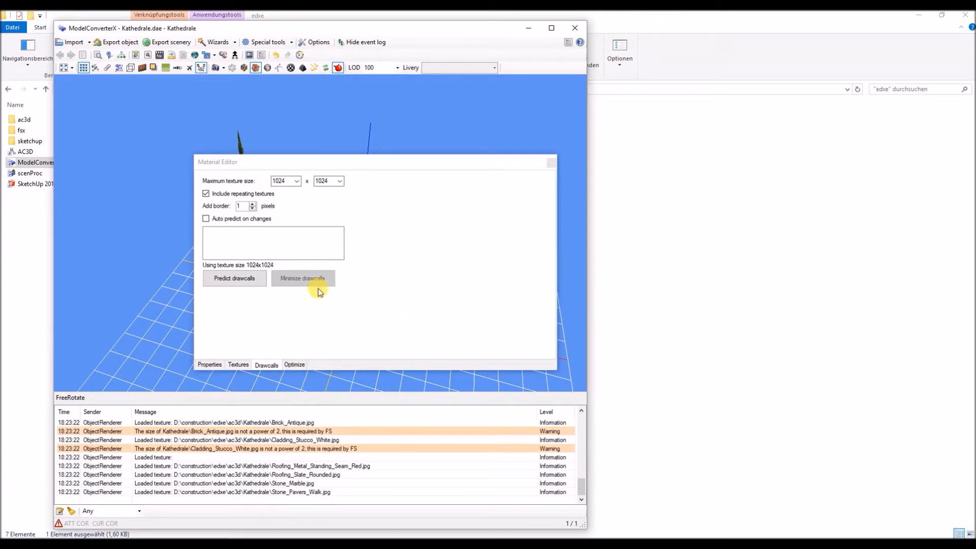
Resize all the cathedral's textures to a power of 2 and prefix their names with the model name.
left_click(239, 365)
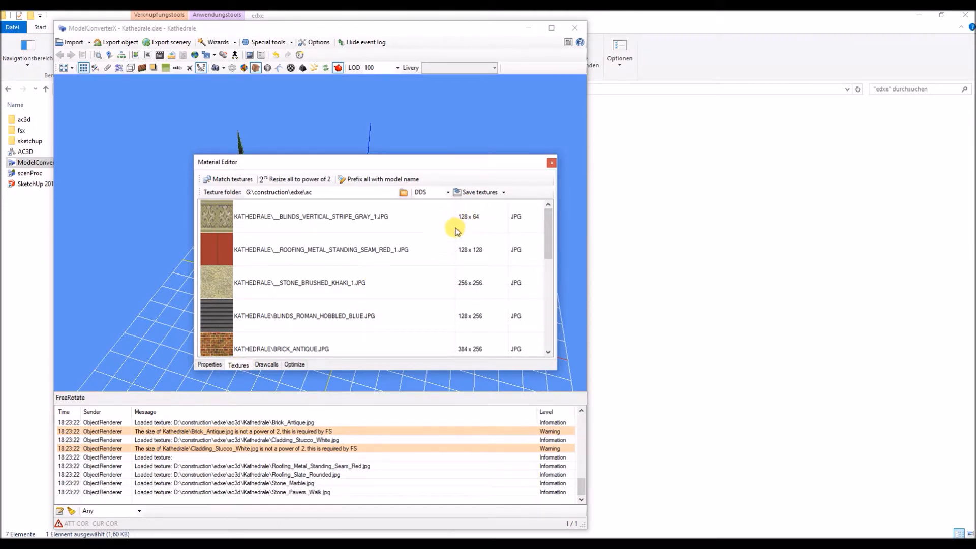
scroll(470, 277, "down", 3)
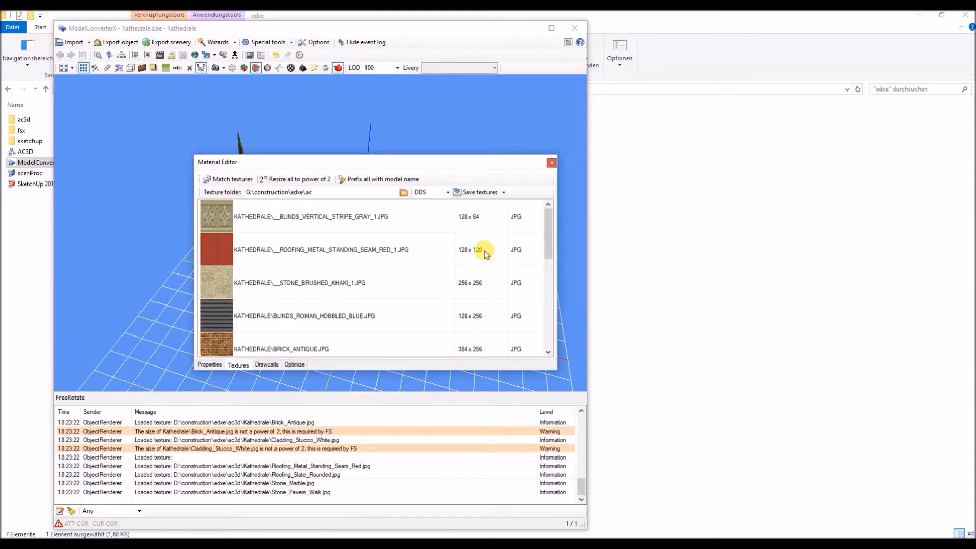
left_click(283, 183)
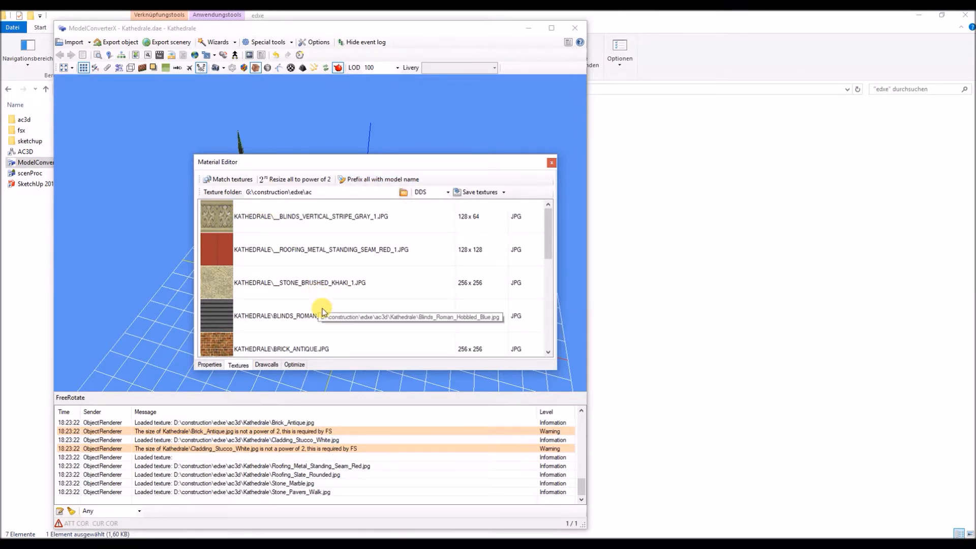
left_click_drag(406, 164, 406, 121)
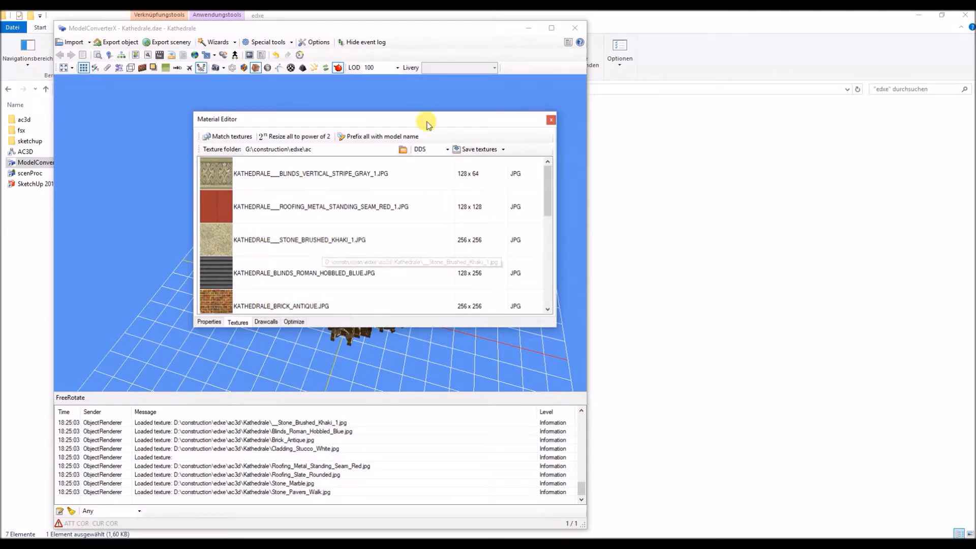
Set the texture folder to D:\construction\edxe\ac3d.
left_click(403, 149)
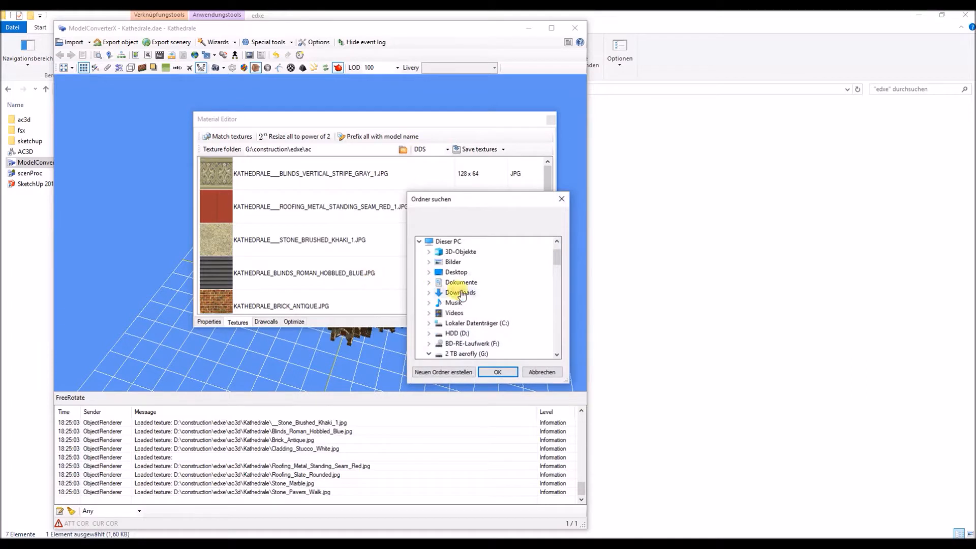
double_click(460, 333)
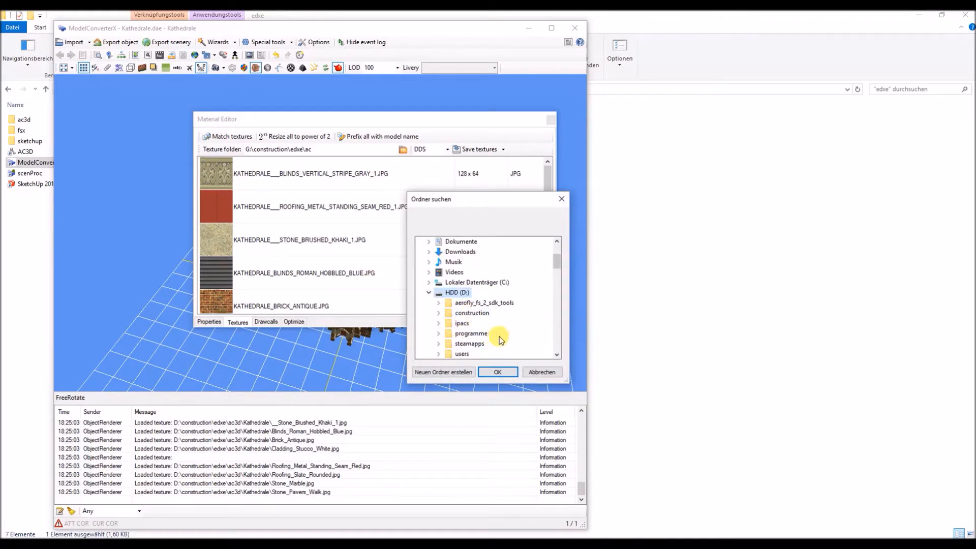
scroll(484, 338, "down", 2)
scroll(486, 283, "up", 1)
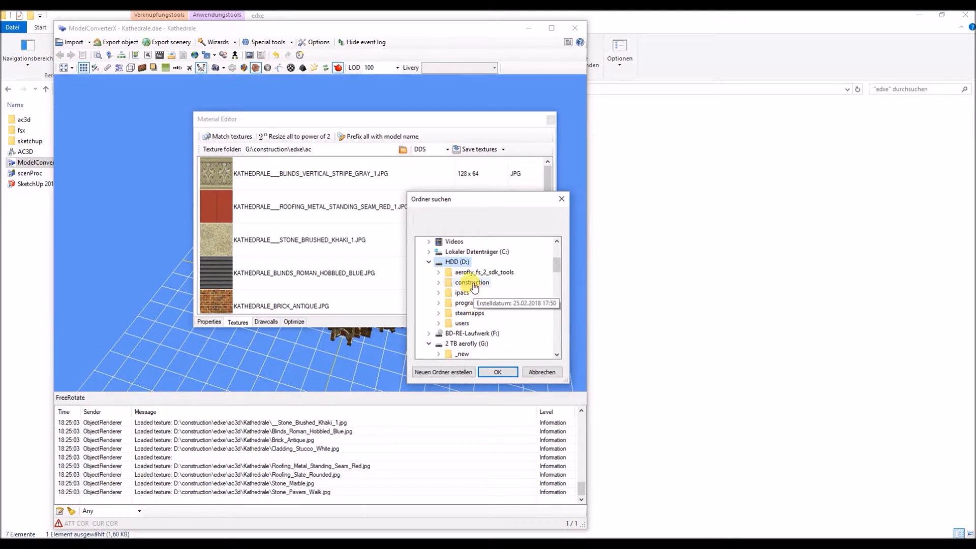
scroll(471, 278, "up", 2)
left_click(475, 342)
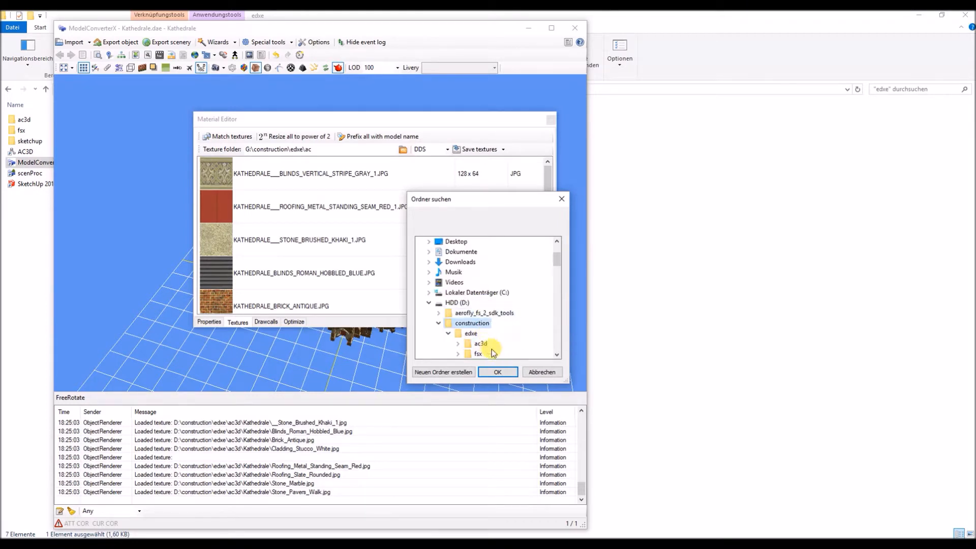
left_click(488, 346)
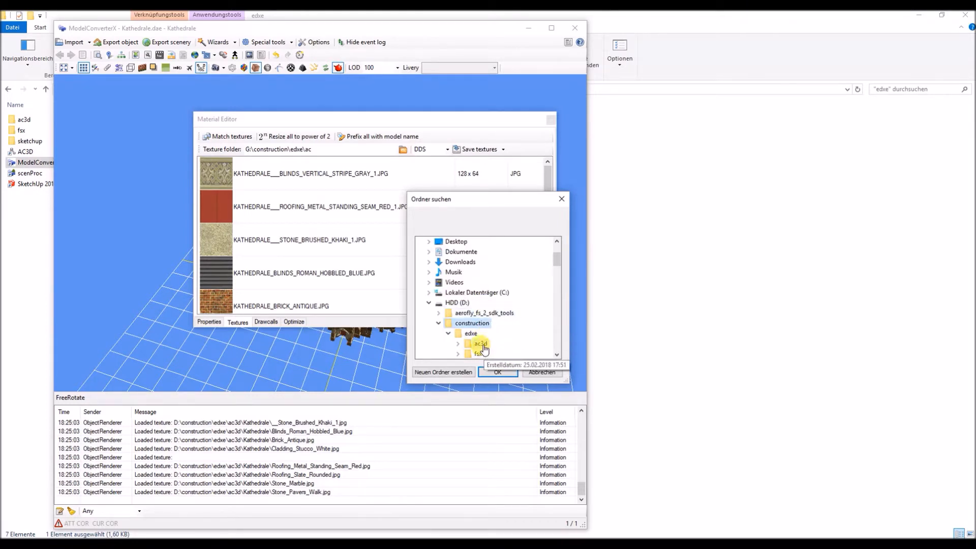
left_click(508, 375)
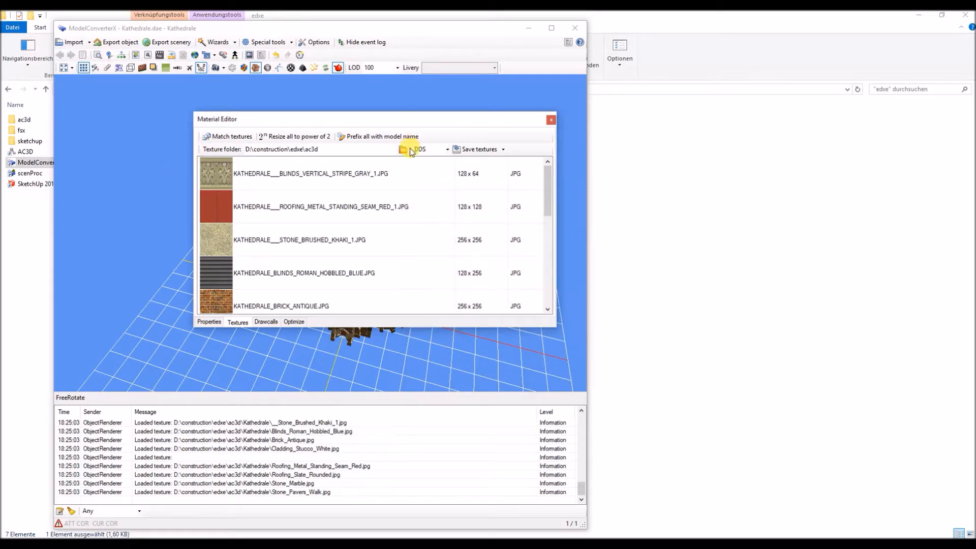
Save the cathedral's textures in BMP format.
left_click(447, 149)
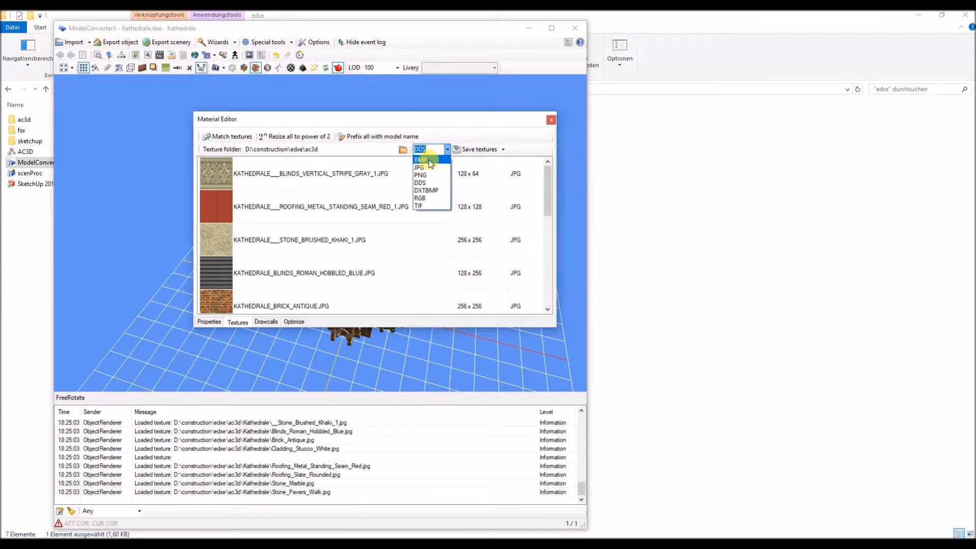
left_click(430, 160)
left_click(484, 150)
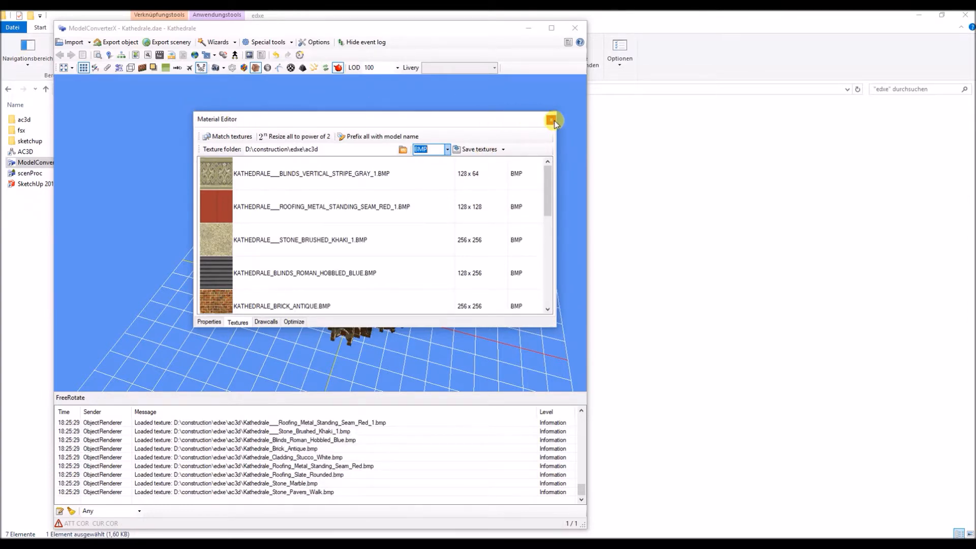
Close the Material Editor and export the cathedral as the AC3D object Kathedrale.ac to D:\construction\edxe\ac3d.
left_click(551, 120)
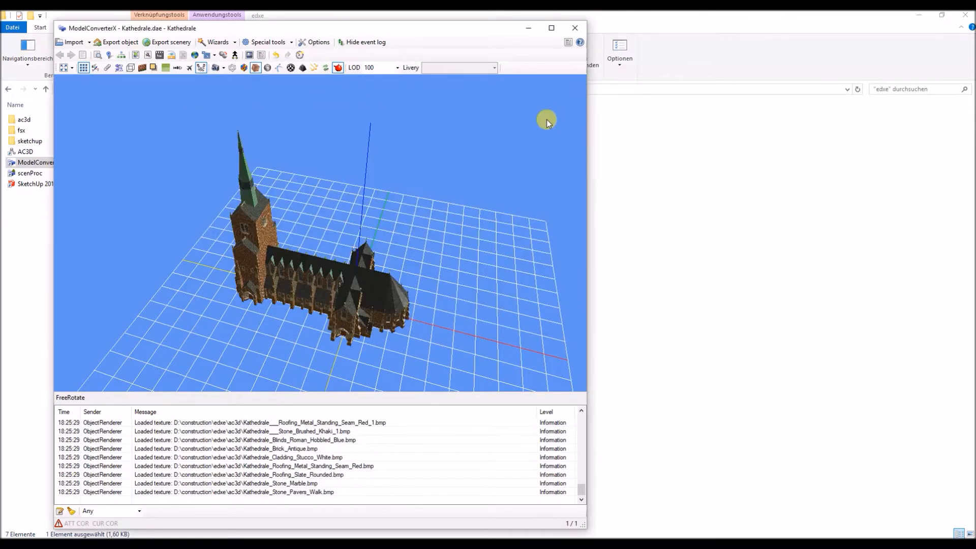
left_click(118, 44)
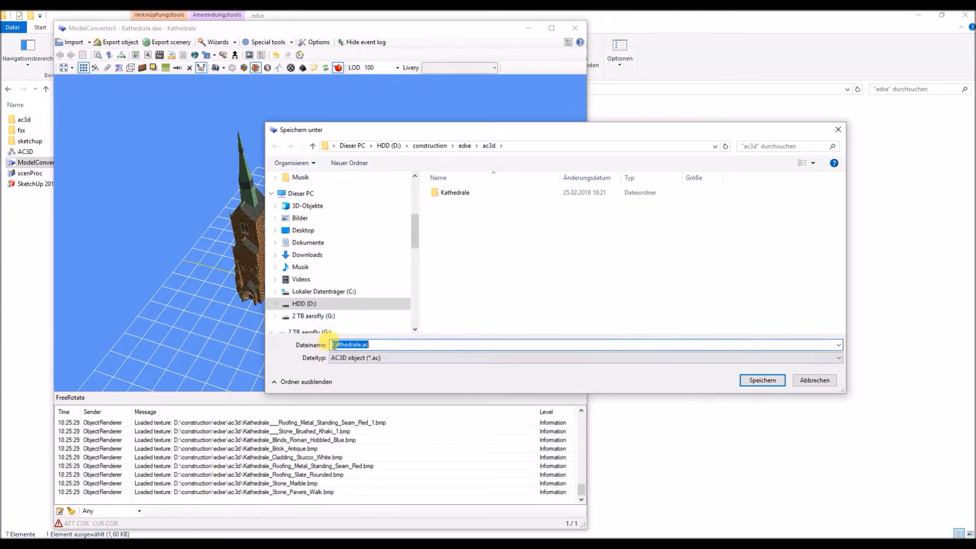
left_click(761, 381)
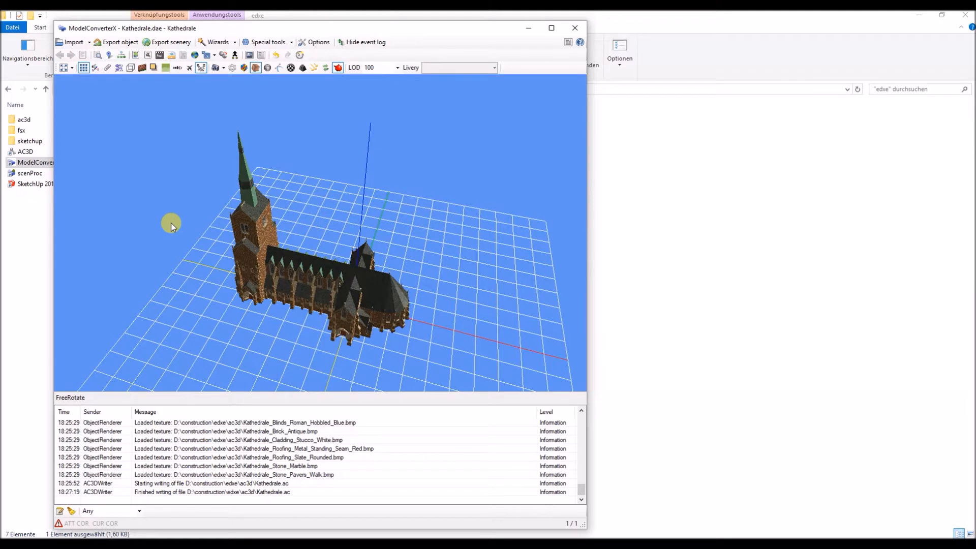
Open Kathedrale.ac from the ac3d folder in AC3D and dismiss the startup tip.
left_click(611, 72)
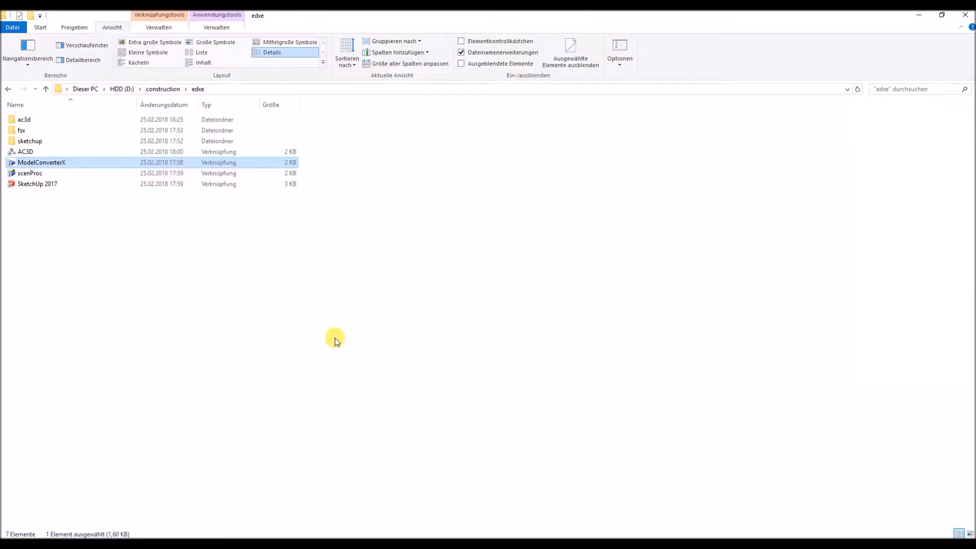
double_click(24, 120)
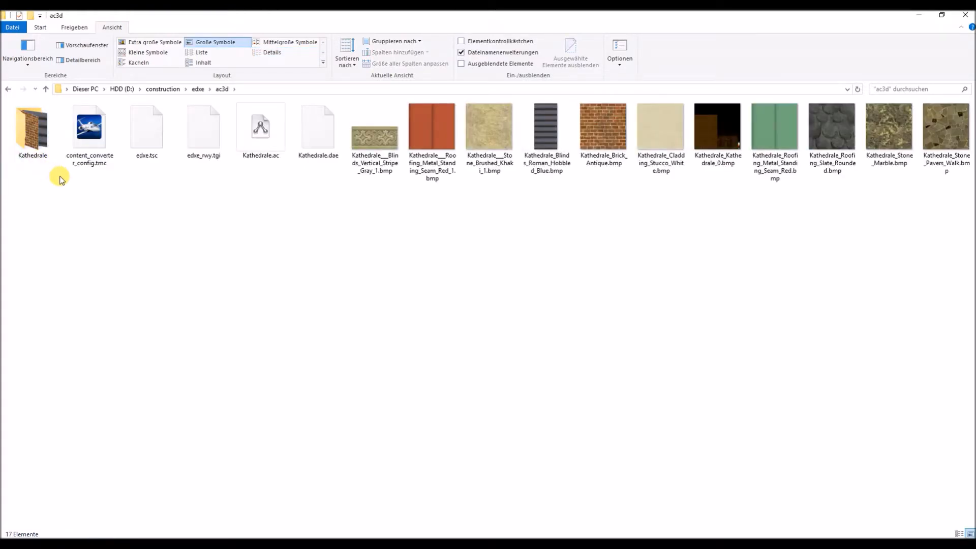
left_click(268, 147)
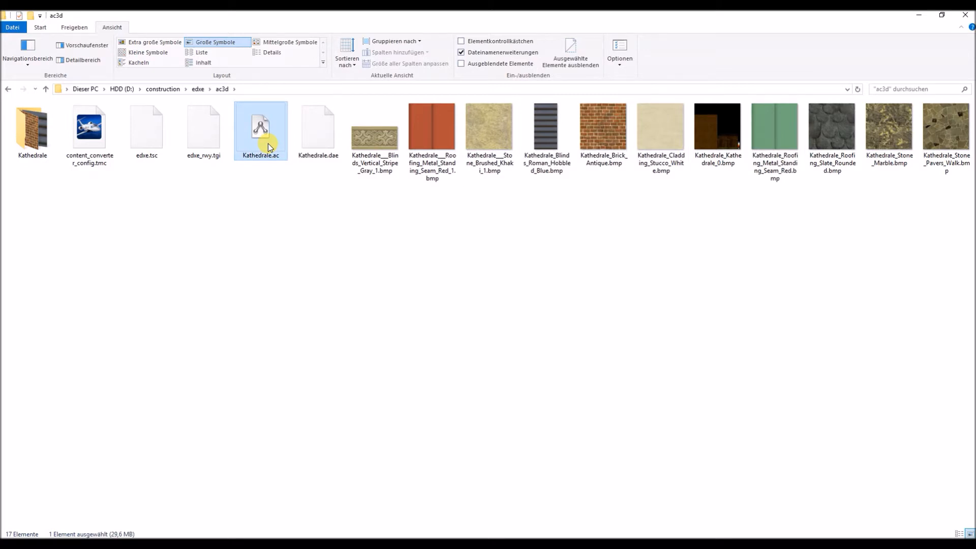
double_click(267, 144)
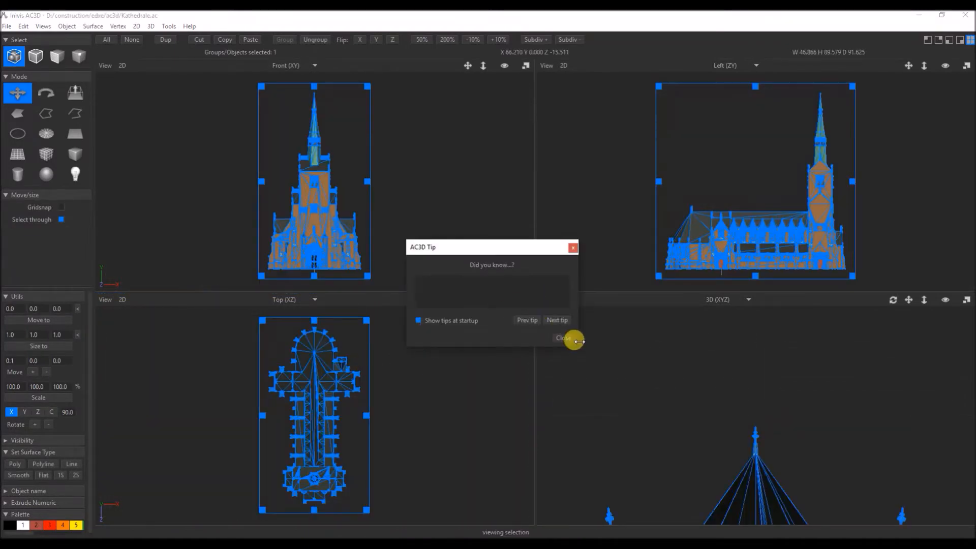
left_click(564, 338)
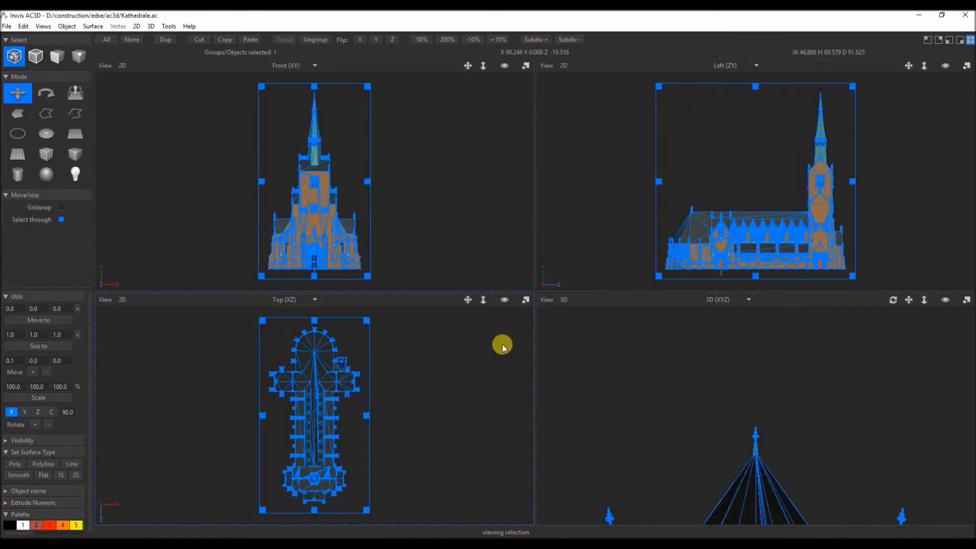
Apply the white palette colour 1 to all the cathedral's surfaces and make them single-sided.
scroll(693, 402, "down", 3)
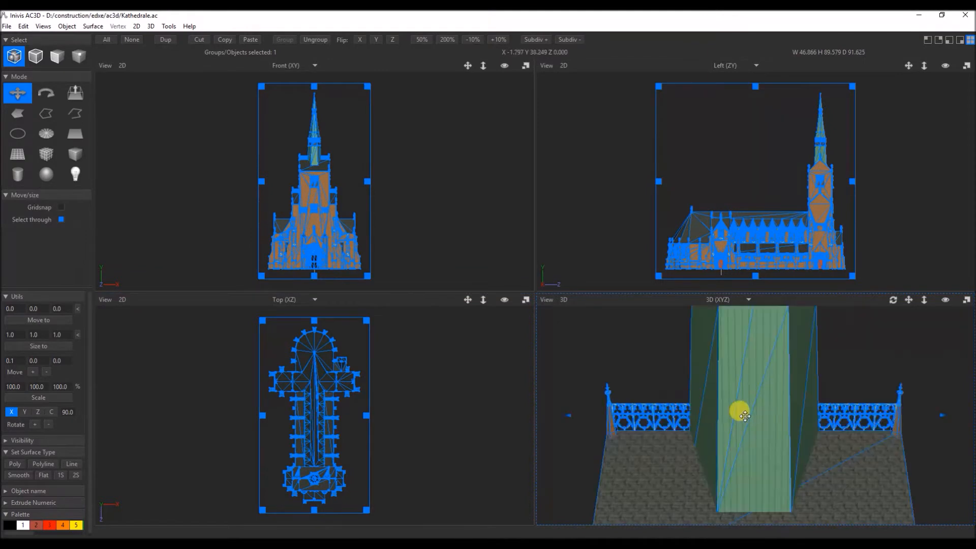
left_click_drag(893, 300, 856, 325)
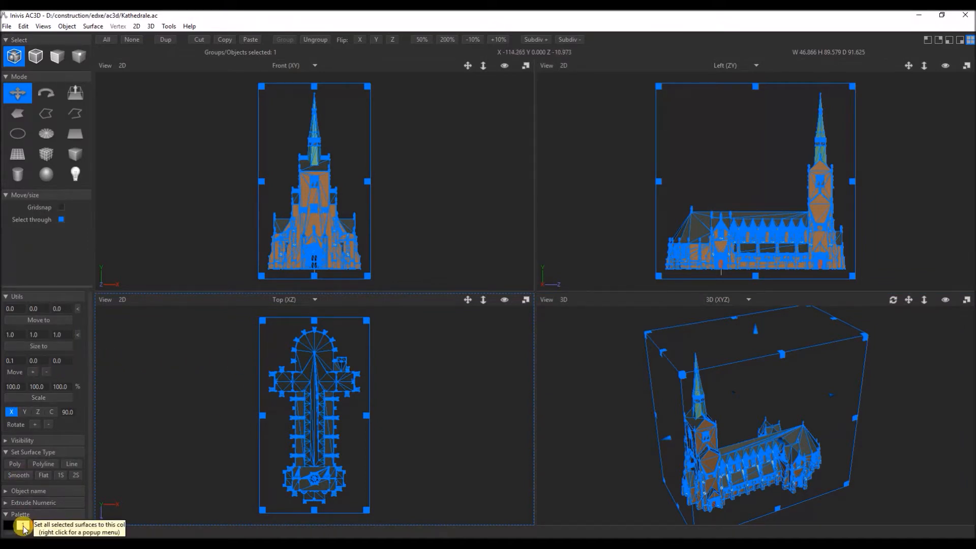
left_click(23, 526)
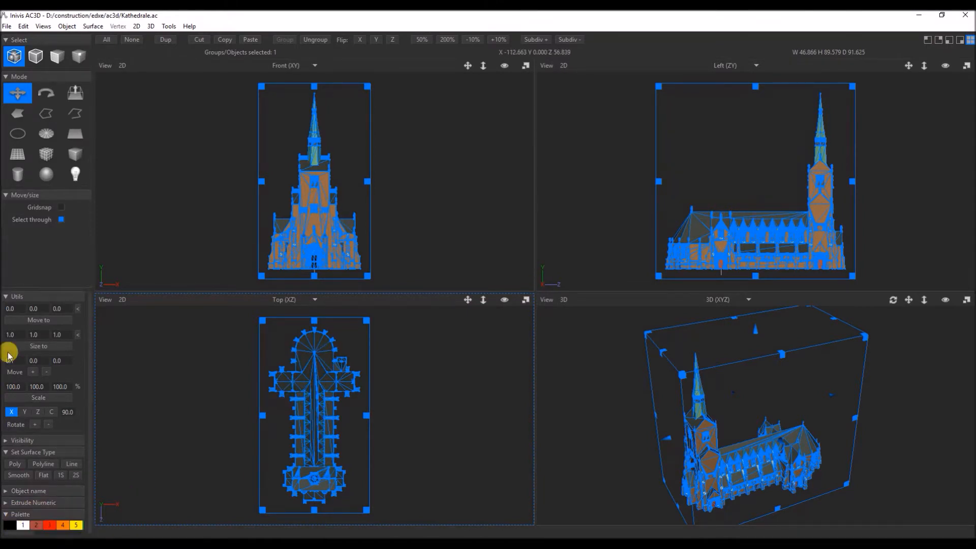
left_click(60, 477)
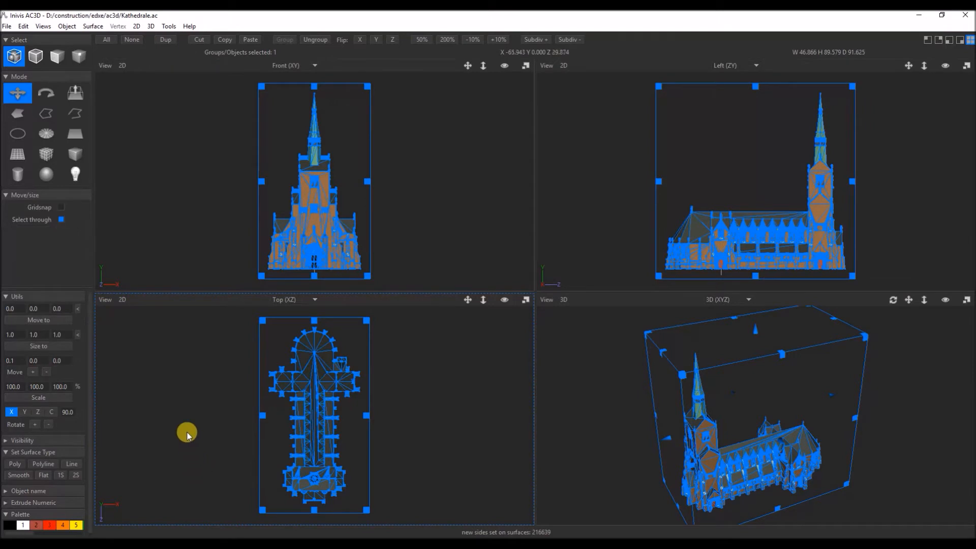
Optimize the cathedral's vertices and surfaces.
left_click(66, 27)
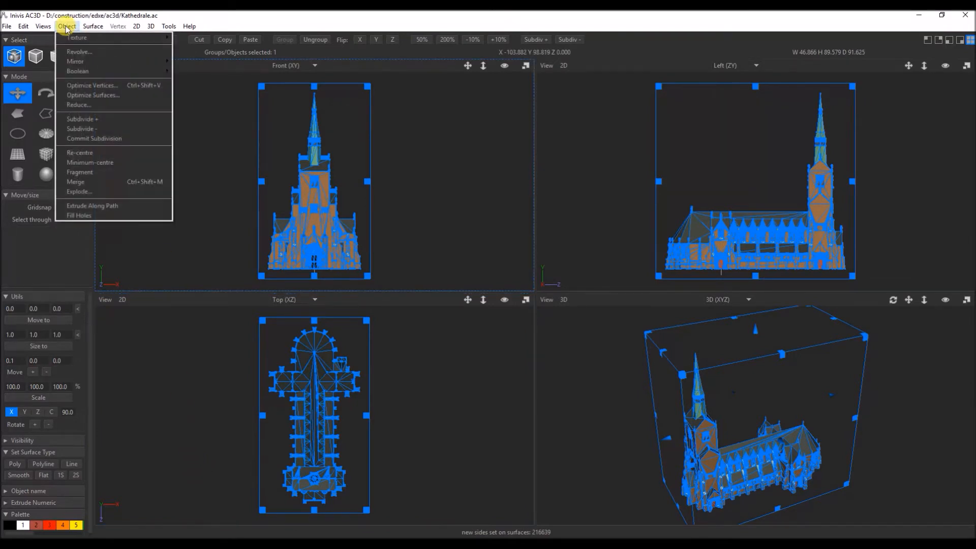
left_click(93, 86)
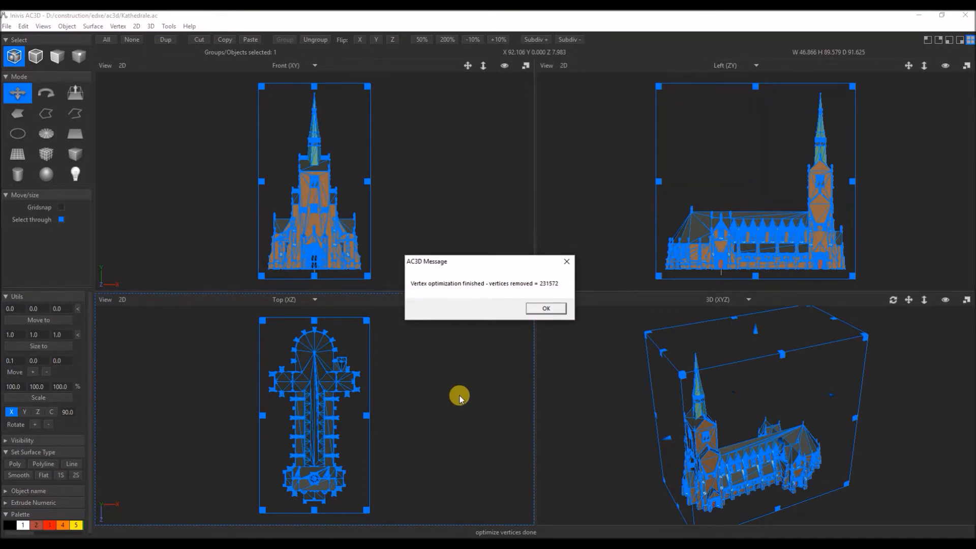
left_click(547, 307)
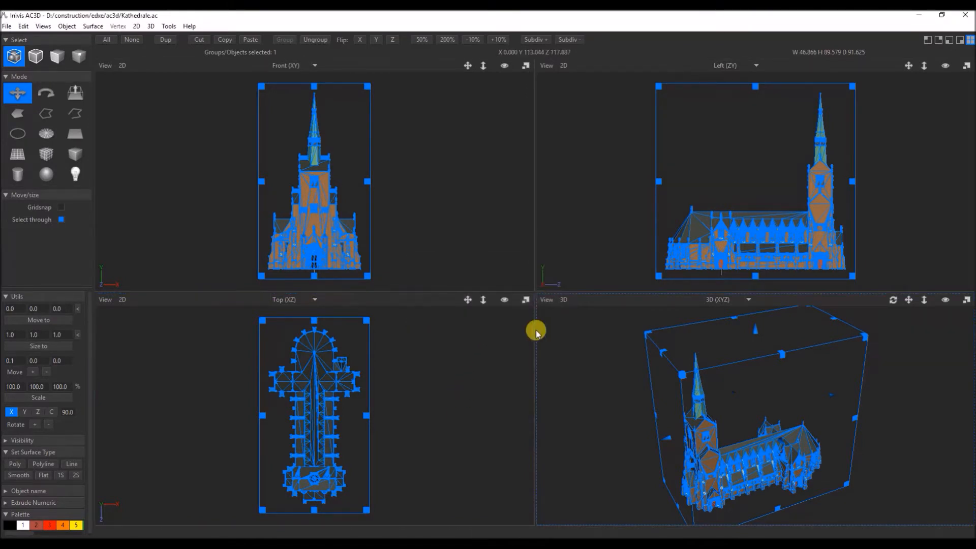
left_click(69, 27)
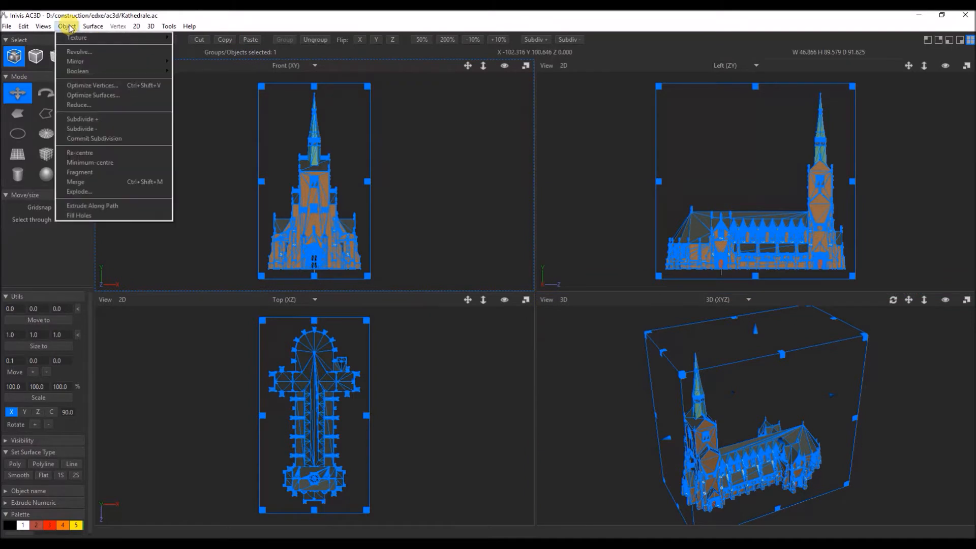
left_click(84, 97)
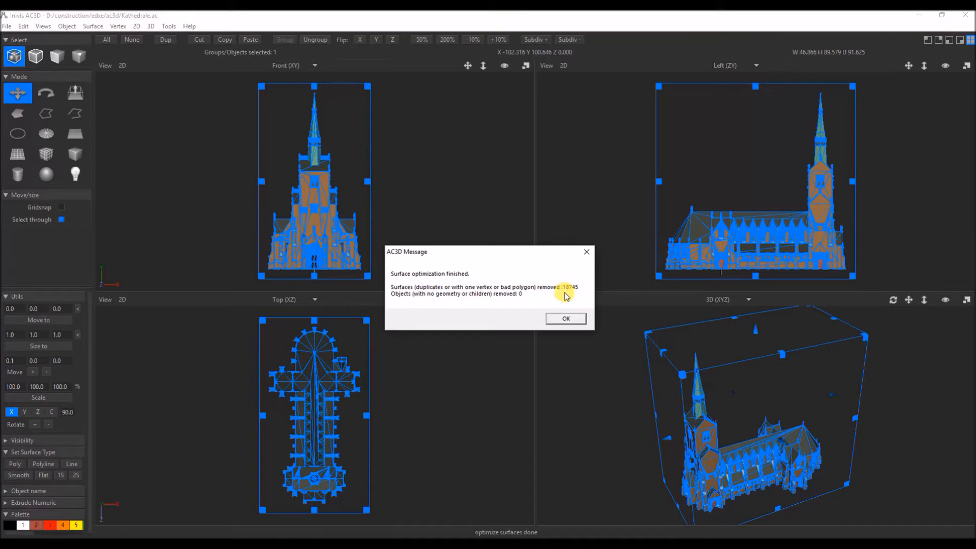
left_click(565, 318)
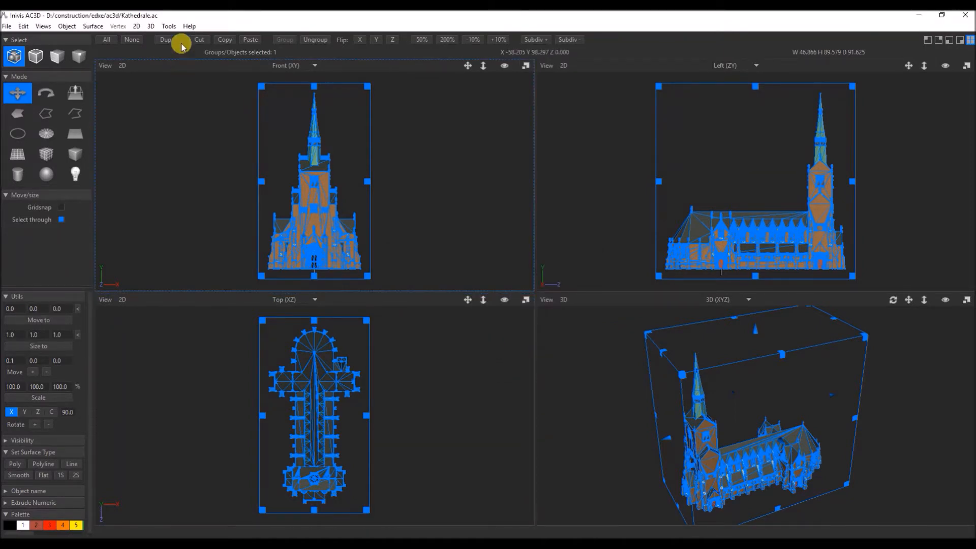
Rename the cathedral's parent object in the hierarchy as kathedrale.
left_click(169, 27)
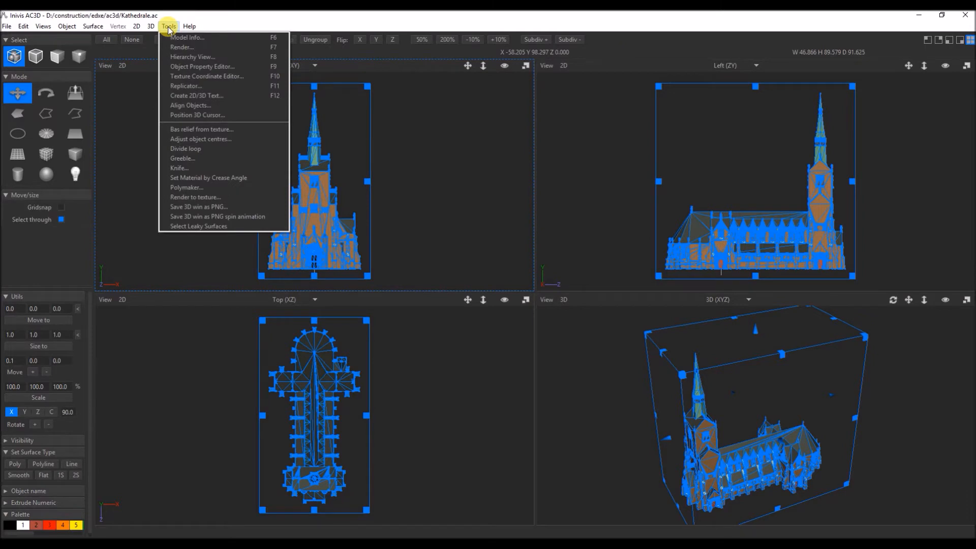
left_click(187, 60)
right_click(749, 155)
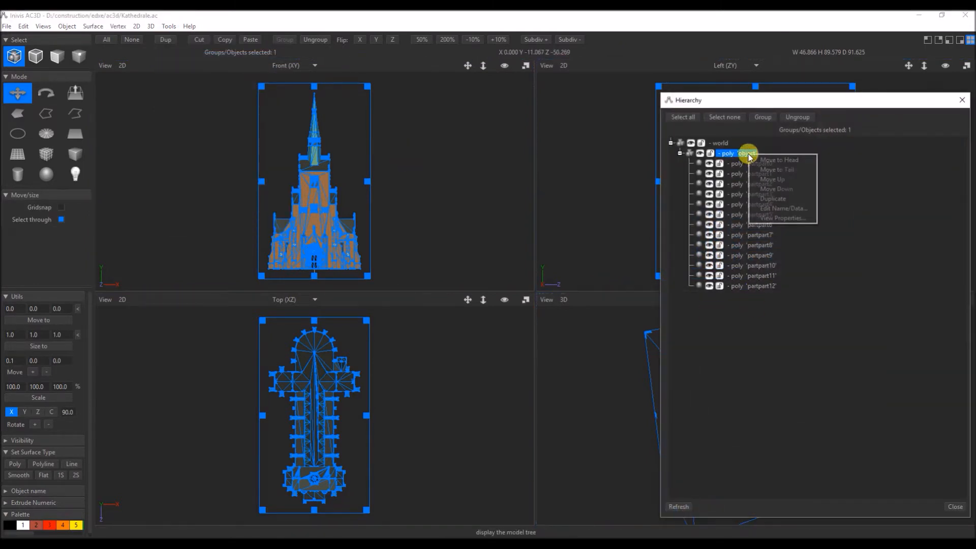
left_click(787, 209)
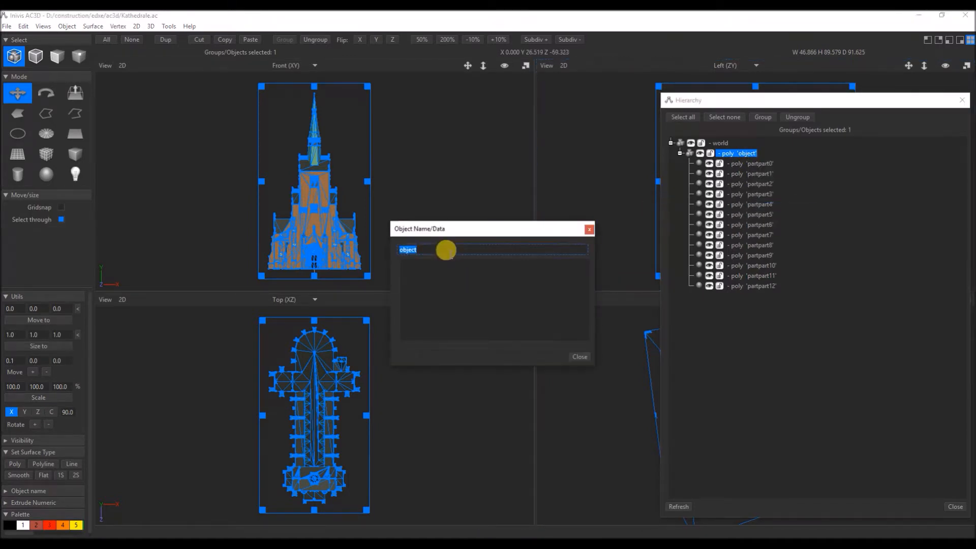
type("kathedrale")
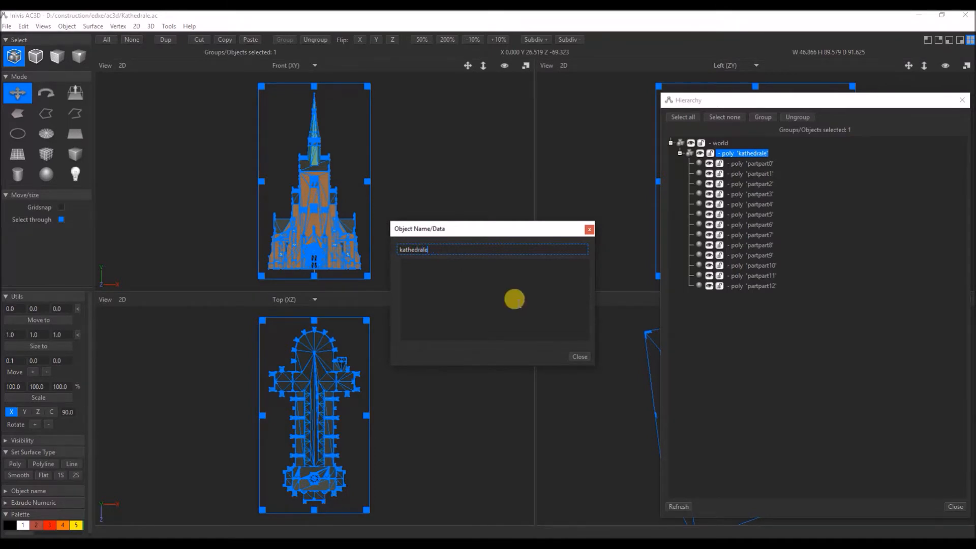
left_click(582, 356)
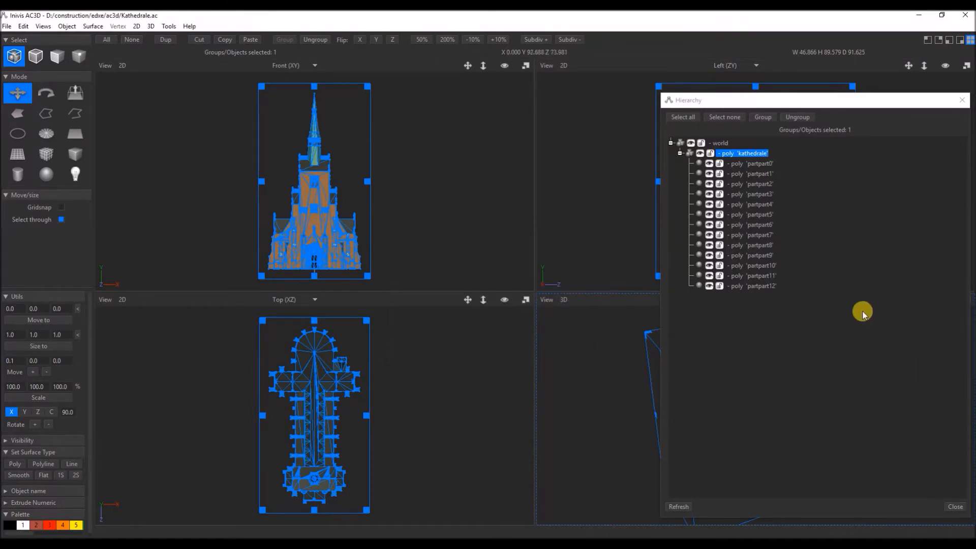
Close the object hierarchy and save the cathedral model as Kathedrale.ac.
left_click(962, 100)
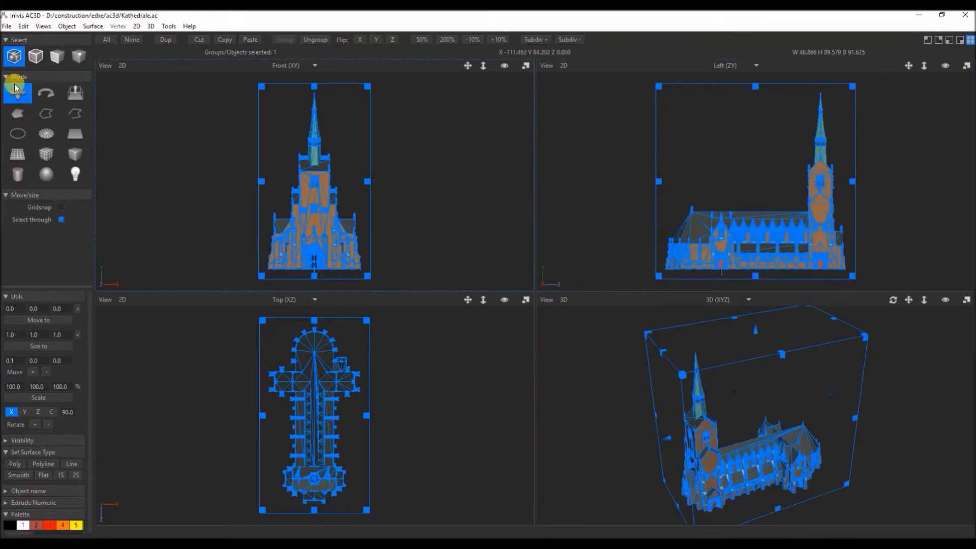
left_click(6, 27)
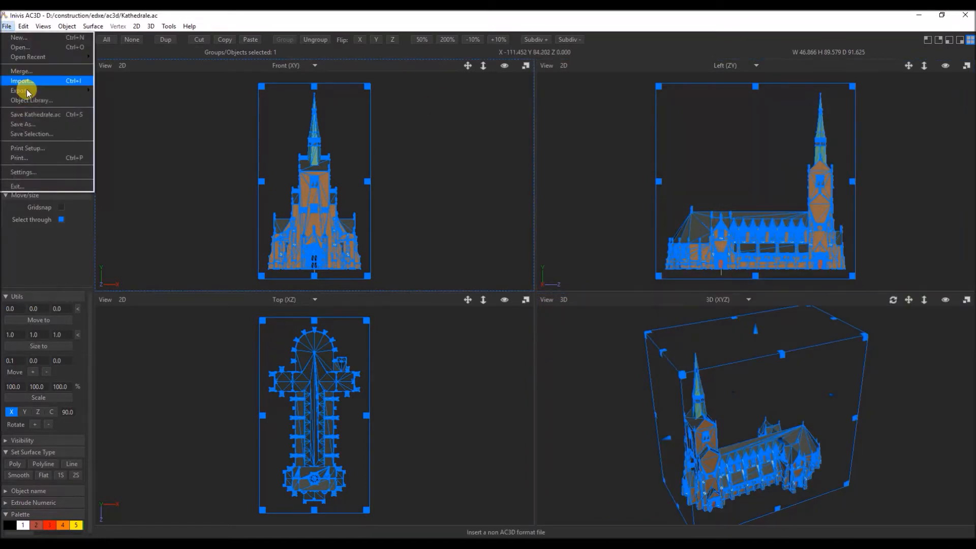
left_click(35, 114)
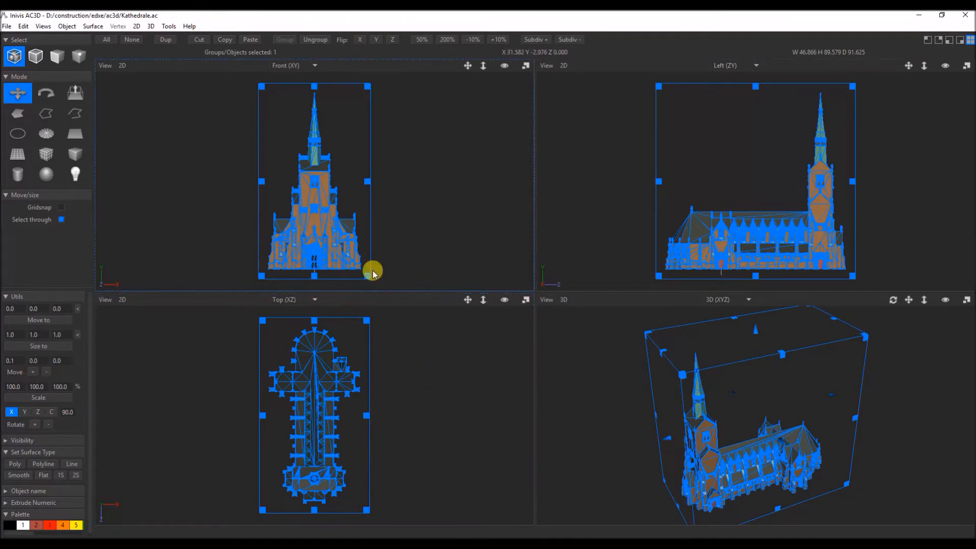
Measure the cathedral's height between a base vertex and the spire tip, and check its base against the ground line in the front view.
left_click(132, 41)
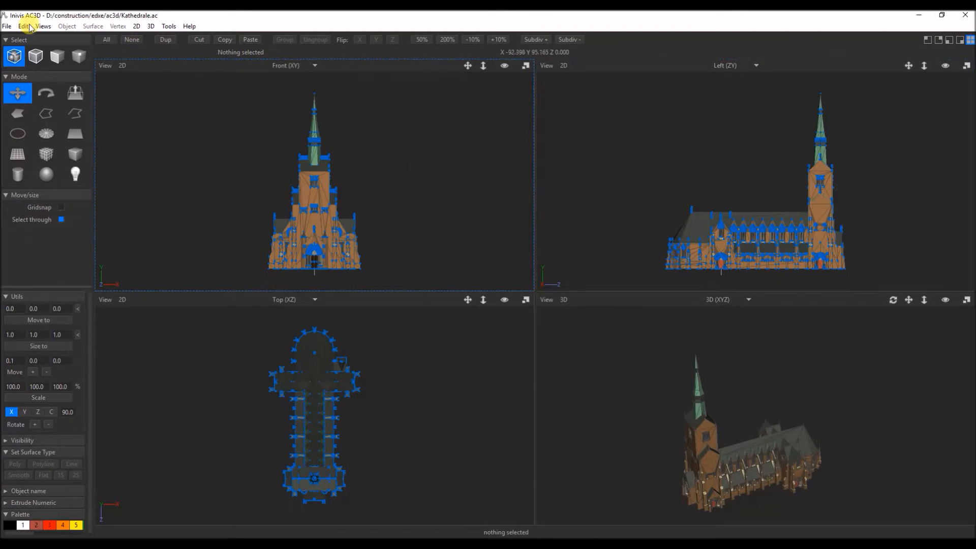
left_click(78, 61)
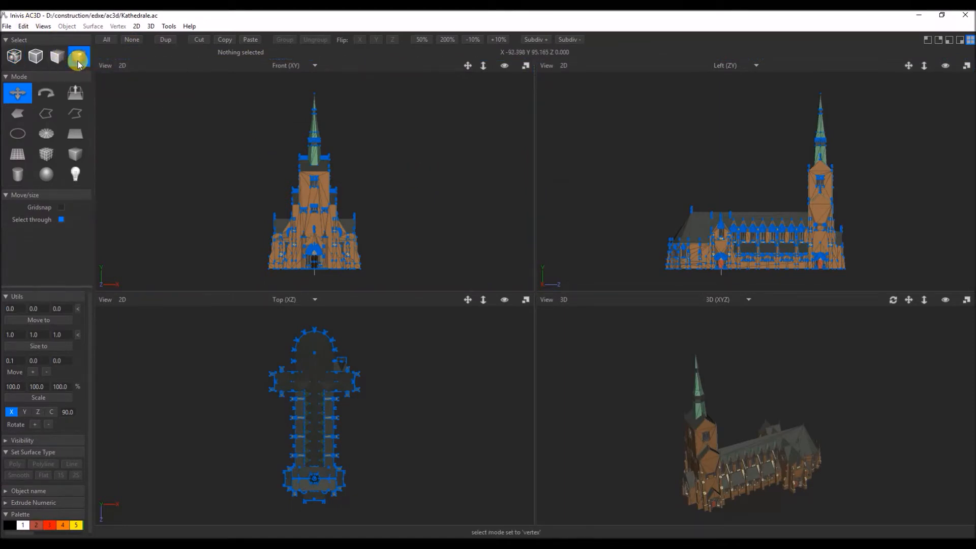
left_click(832, 273)
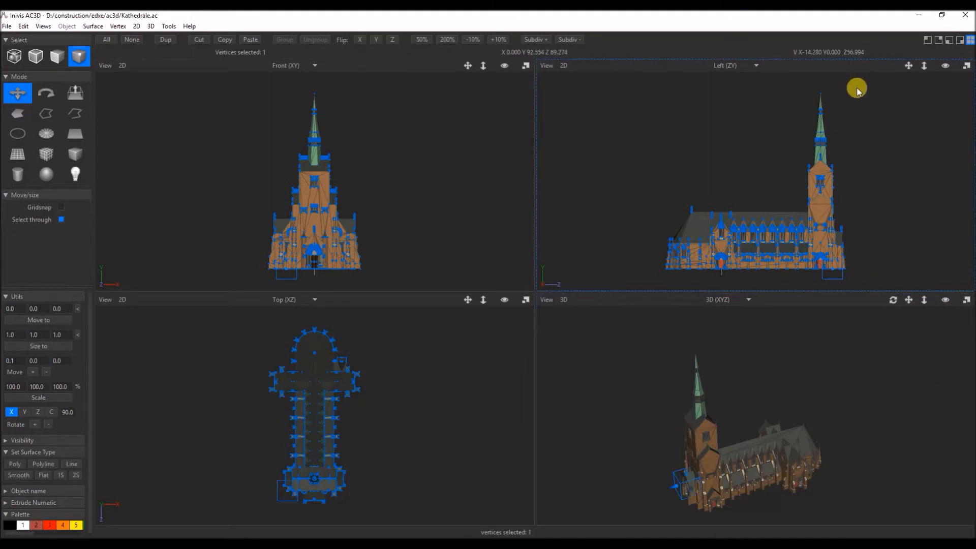
left_click(821, 95, "shift")
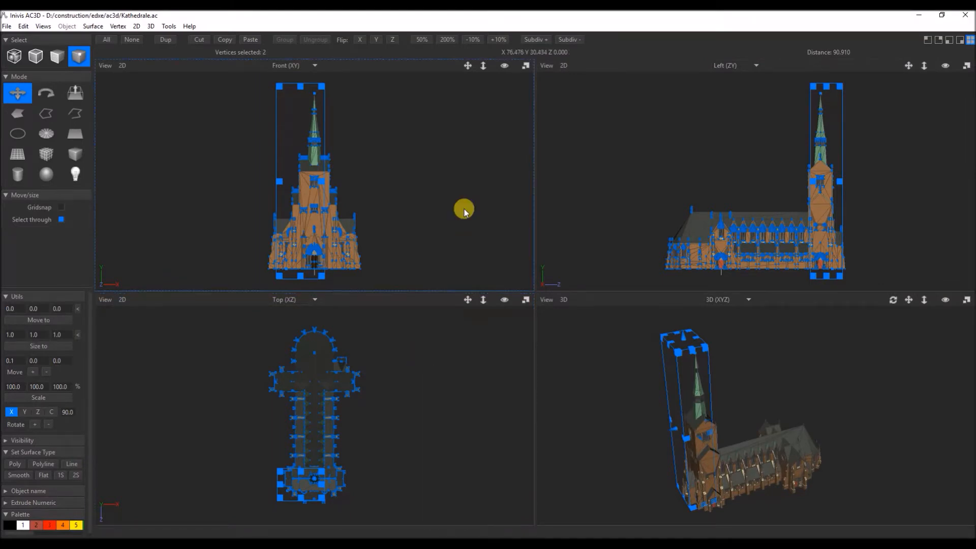
left_click(525, 65)
scroll(580, 472, "up", 5)
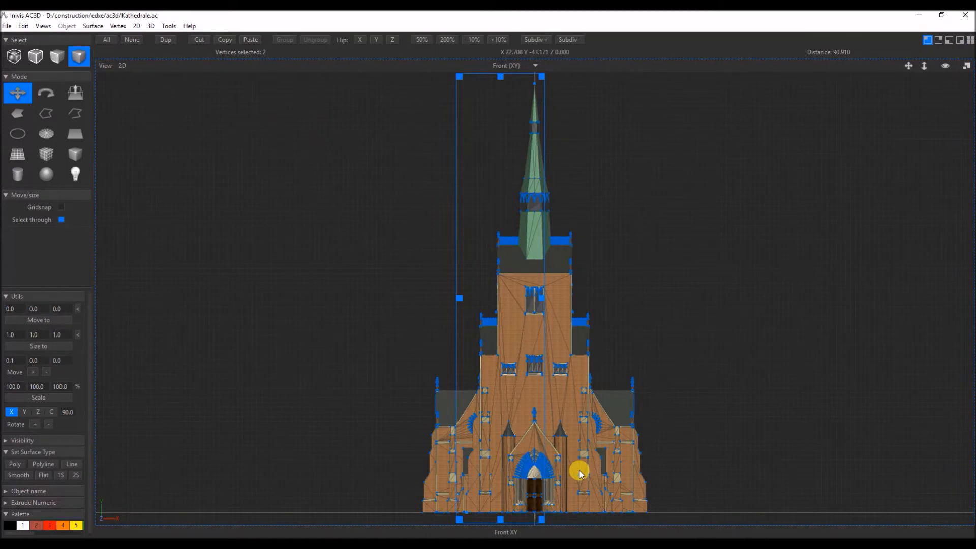
right_click_drag(729, 501, 726, 291)
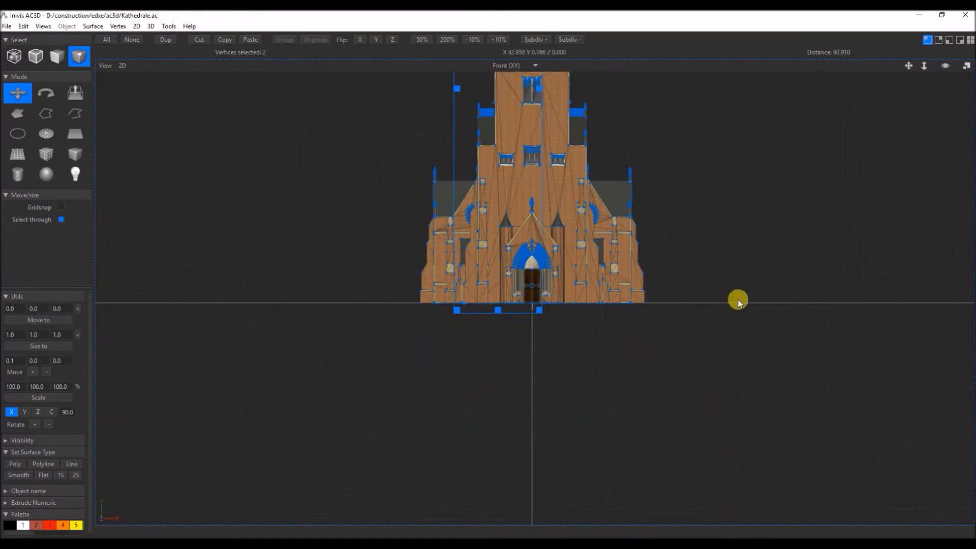
scroll(739, 301, "down", 4)
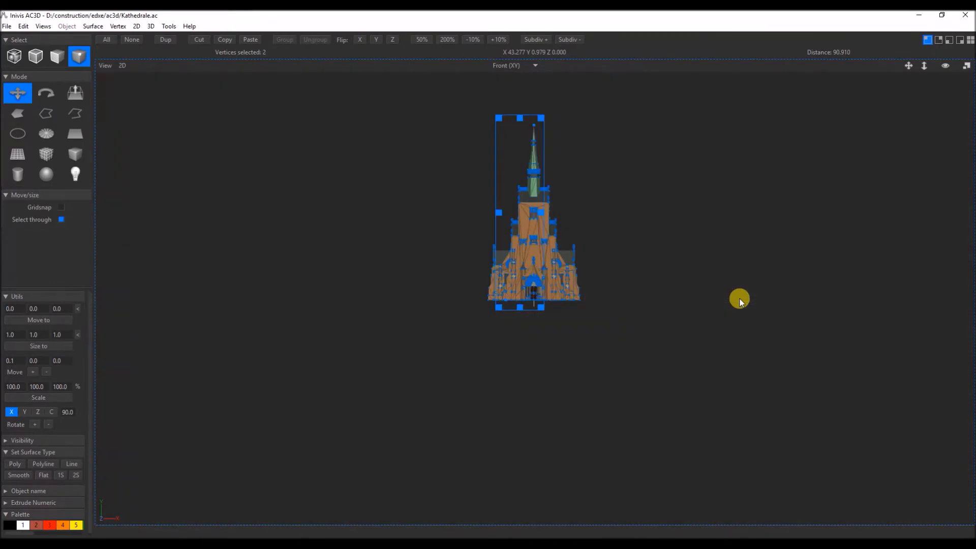
left_click(966, 66)
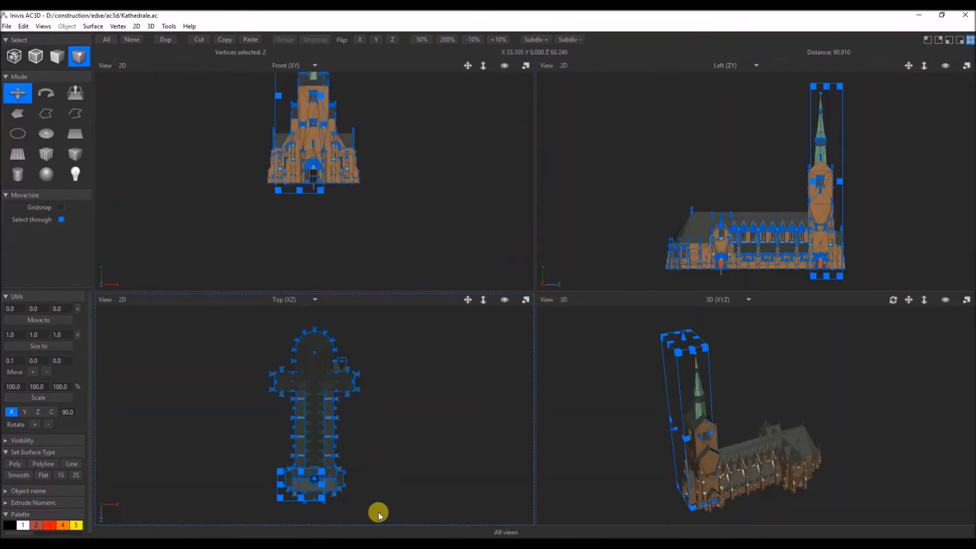
Place AC3D beside the Google Maps aerial view, capture a Windows Ink screen sketch of both and show its ruler.
left_click(941, 15)
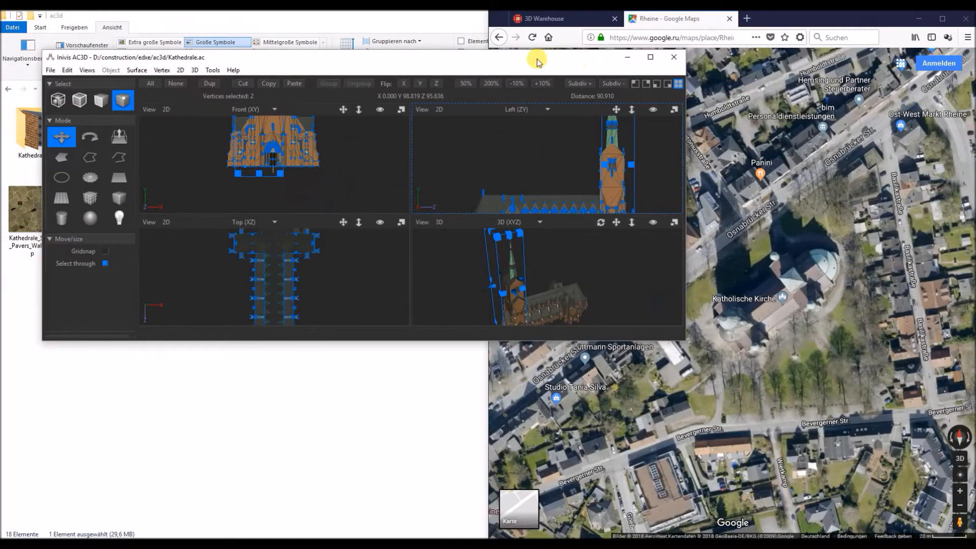
key("super+Left")
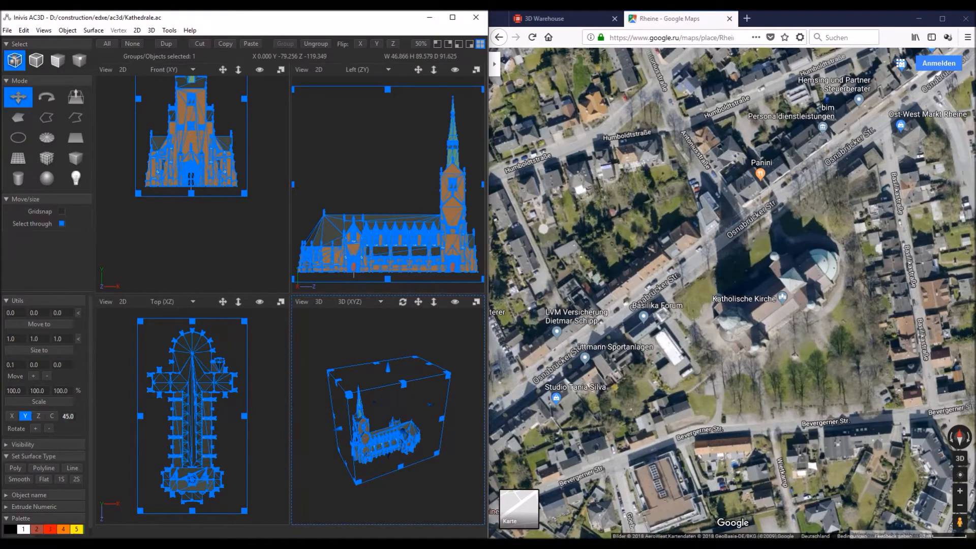
left_click(891, 545)
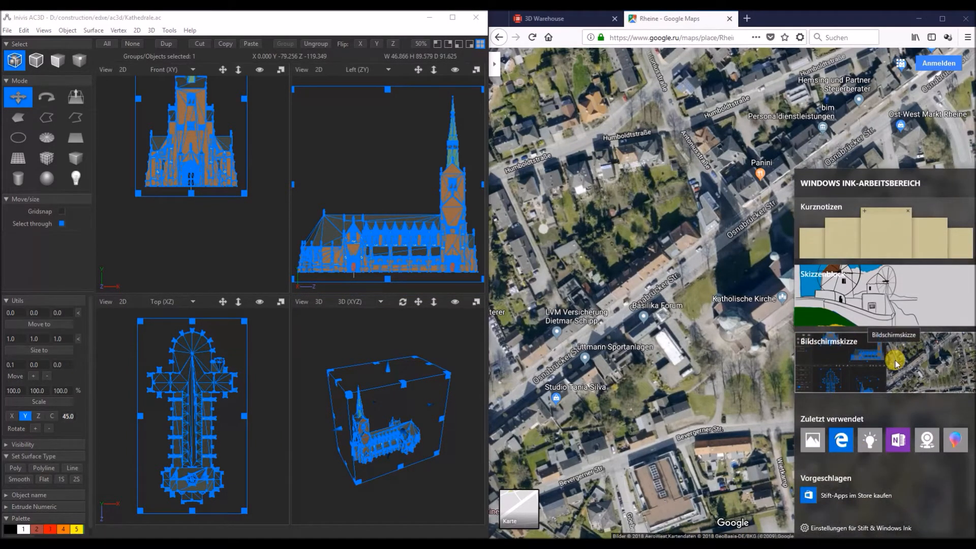
left_click(895, 361)
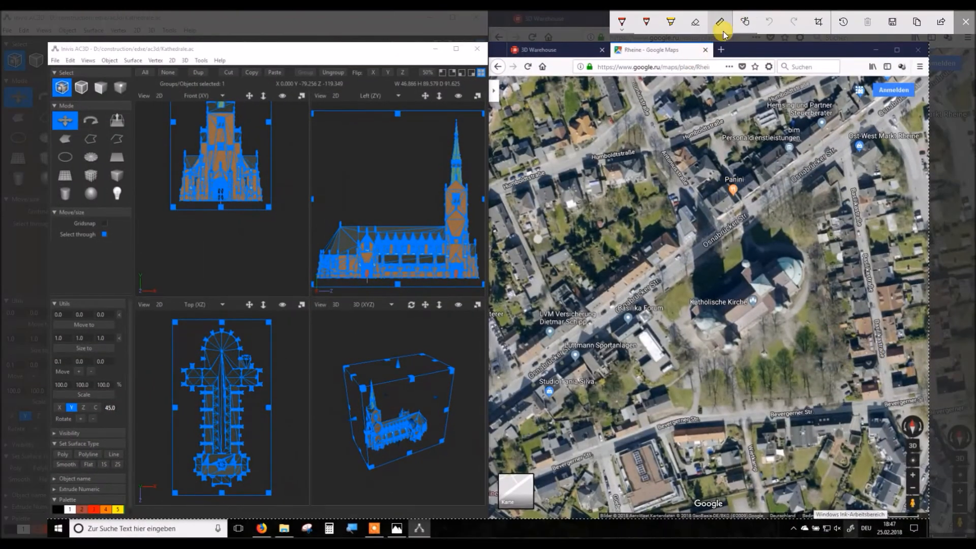
left_click(721, 23)
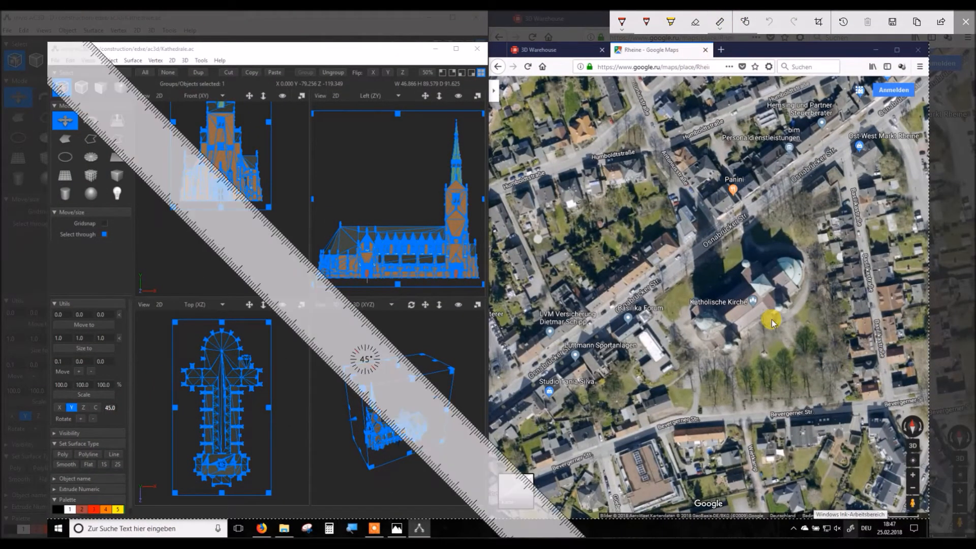
Measure the real church's orientation by aligning the ruler with its long side on the map, and close the screen sketch.
scroll(338, 368, "down", 5)
scroll(338, 368, "down", 15)
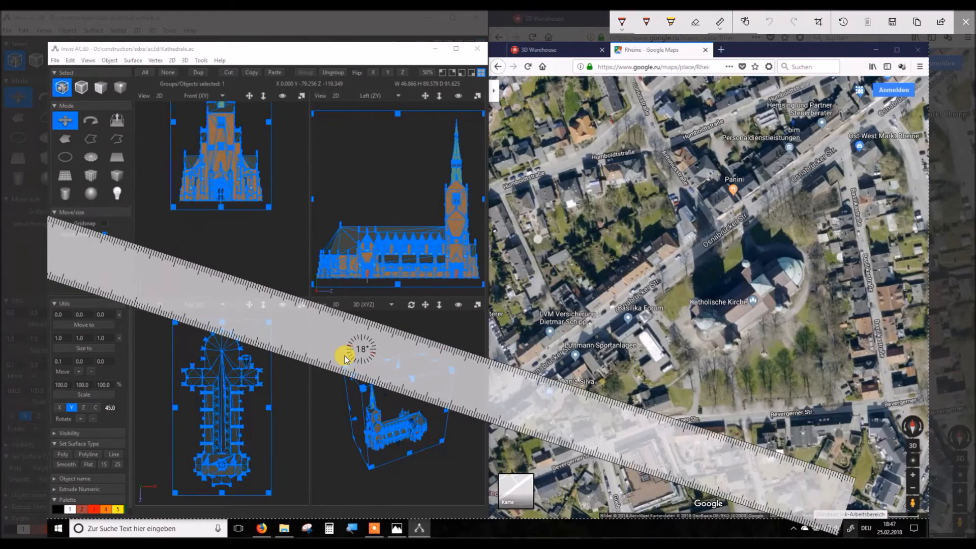
scroll(350, 353, "up", 10)
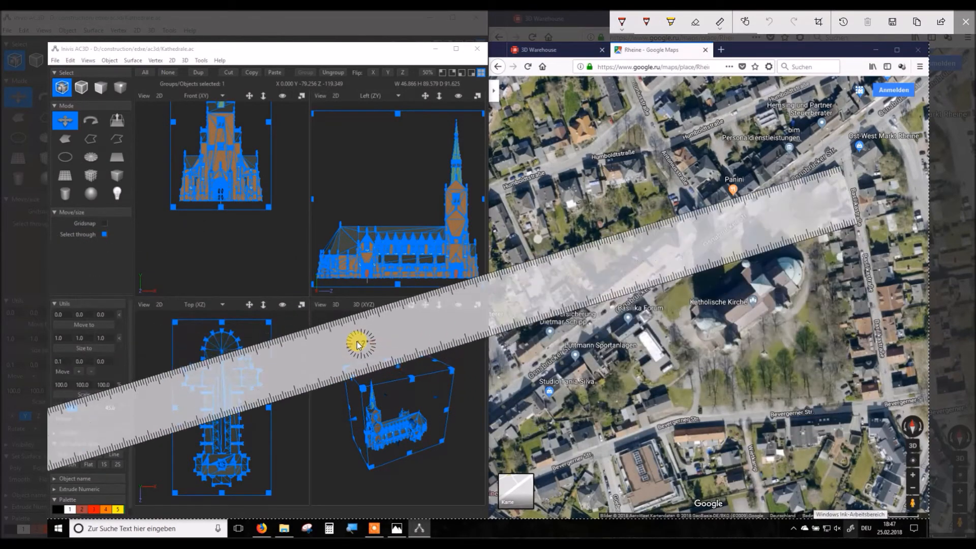
mouse_move(366, 334)
left_mouse_down()
mouse_move(490, 349)
mouse_move(788, 338)
mouse_move(787, 318)
left_mouse_up()
scroll(732, 345, "up", 5)
scroll(731, 336, "up", 5)
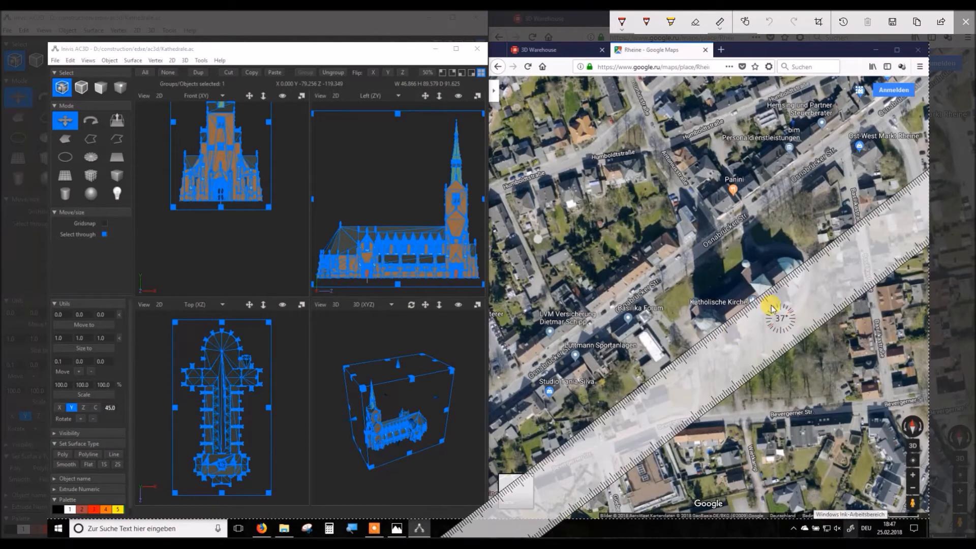
mouse_move(804, 326)
left_mouse_down()
mouse_move(782, 311)
mouse_move(793, 320)
mouse_move(777, 323)
left_mouse_up()
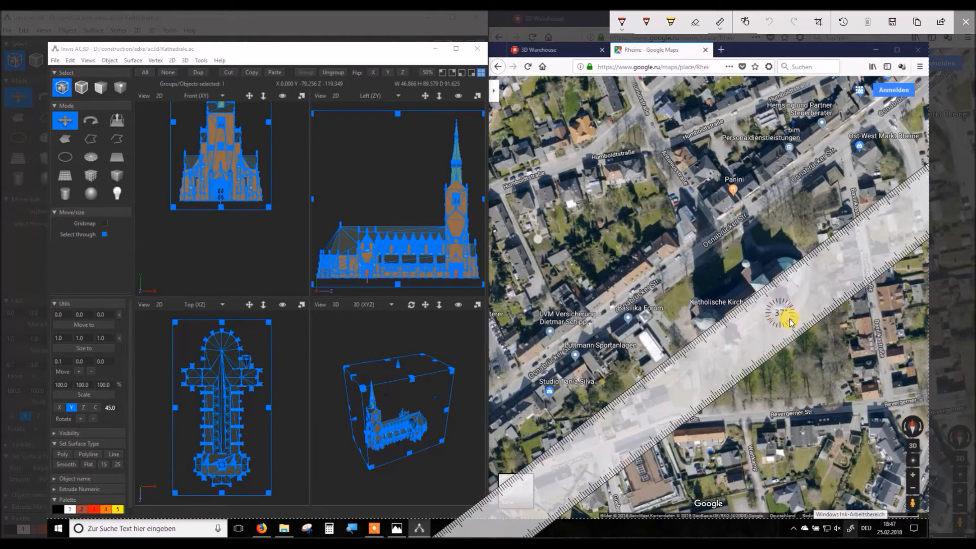
left_click(965, 22)
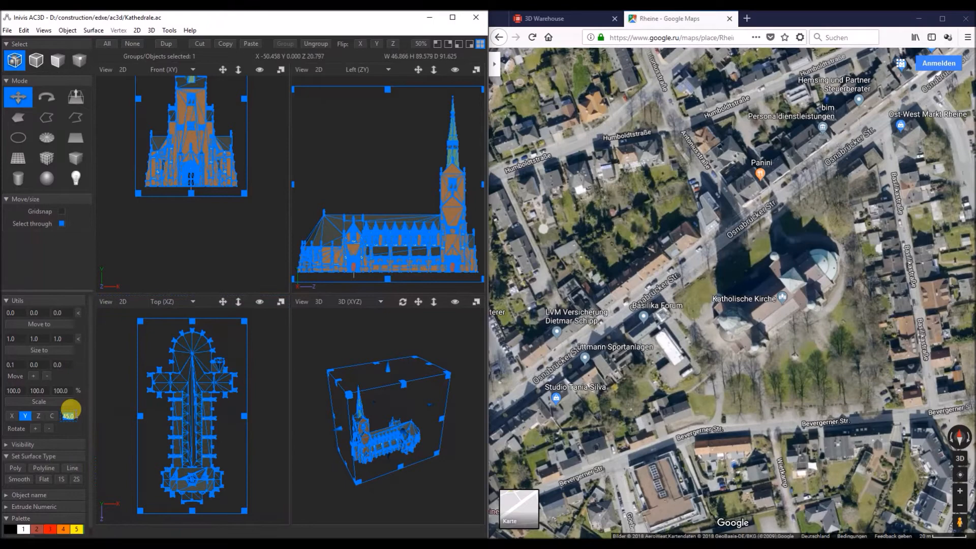
Rotate the cathedral about the Y axis by 90°, back by 37°, and by 90° again, and maximize the AC3D window.
key("Return")
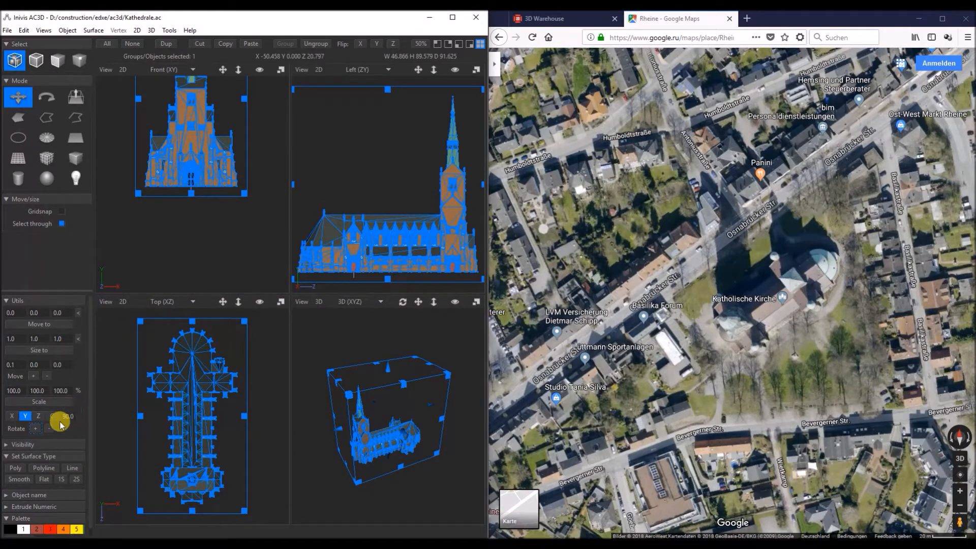
left_click(33, 430)
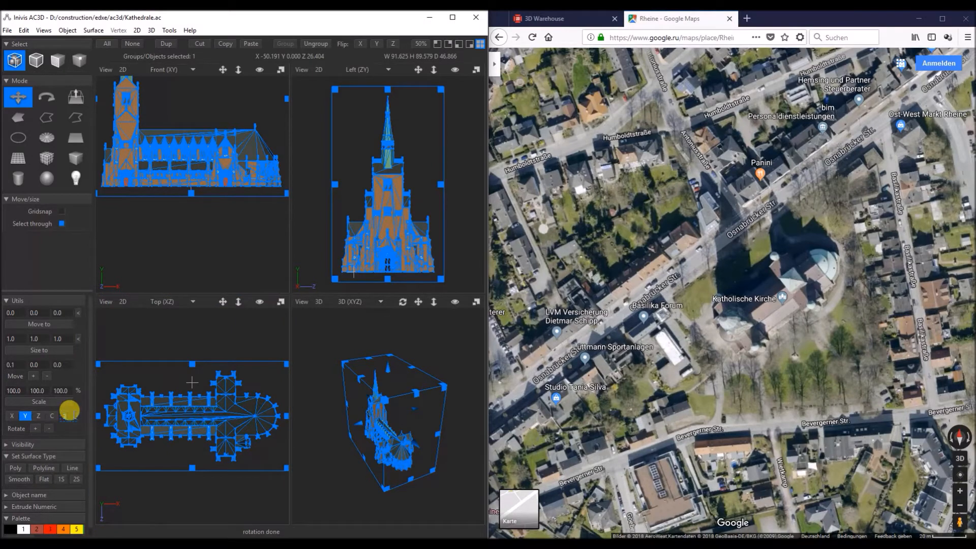
key("Return")
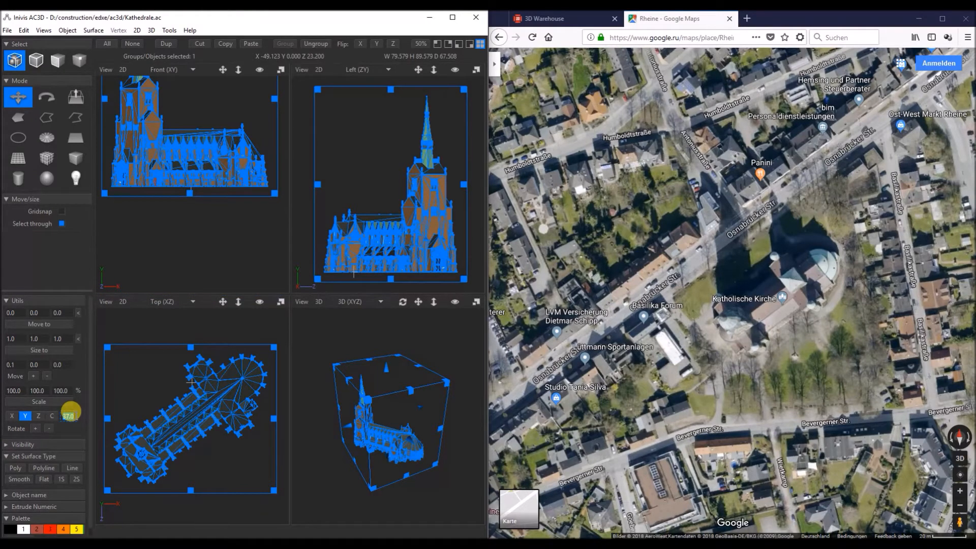
left_click(35, 430)
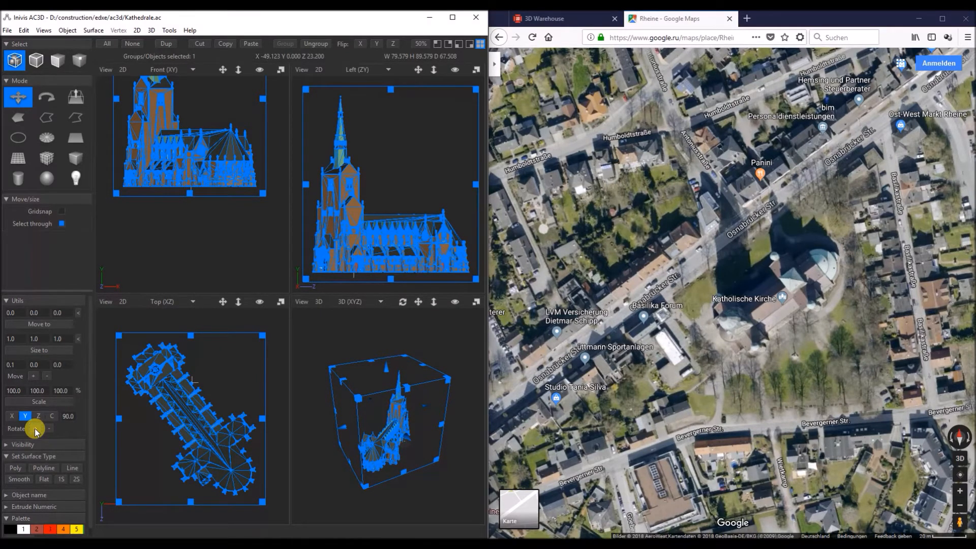
left_click(452, 17)
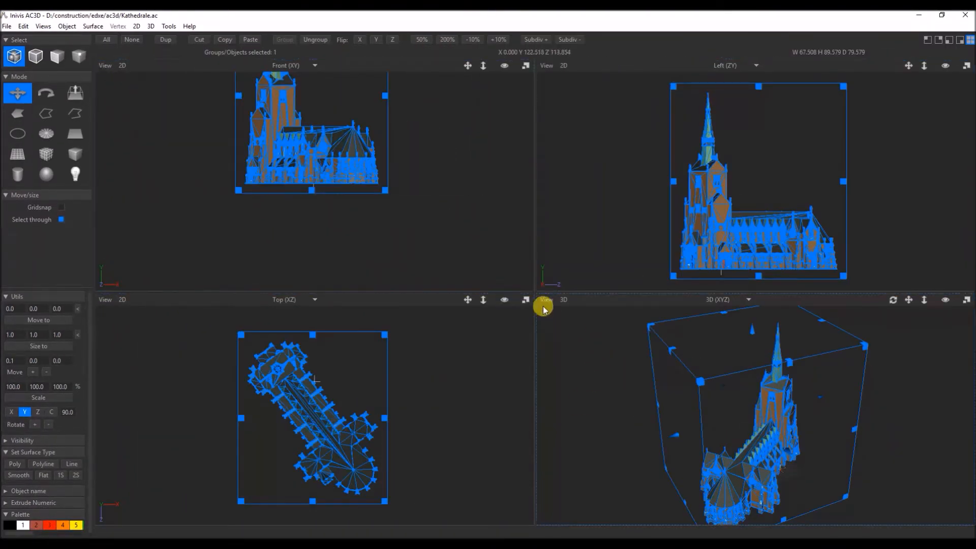
Shift the cathedral in the top view to bring its tower towards the origin, and display the 2D views as wireframe.
left_click(525, 300)
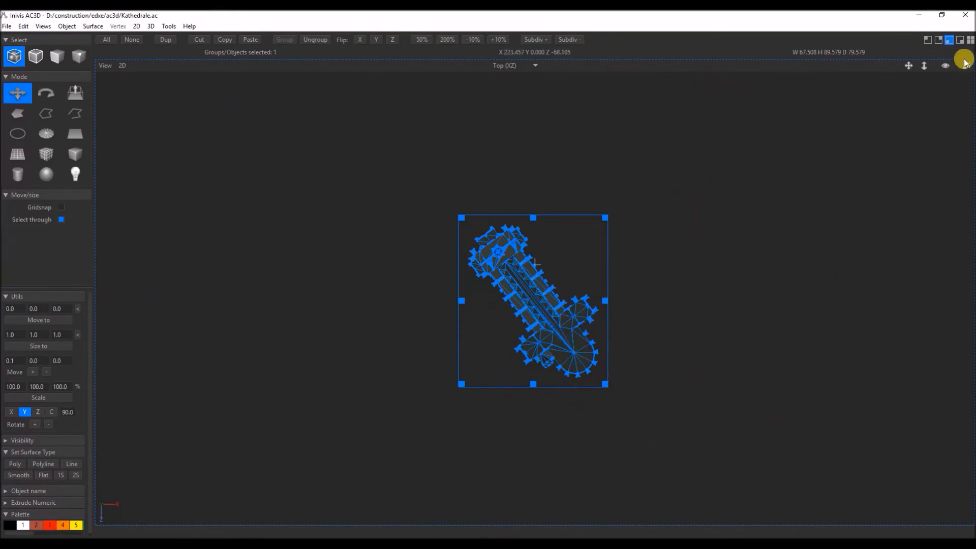
left_click(970, 39)
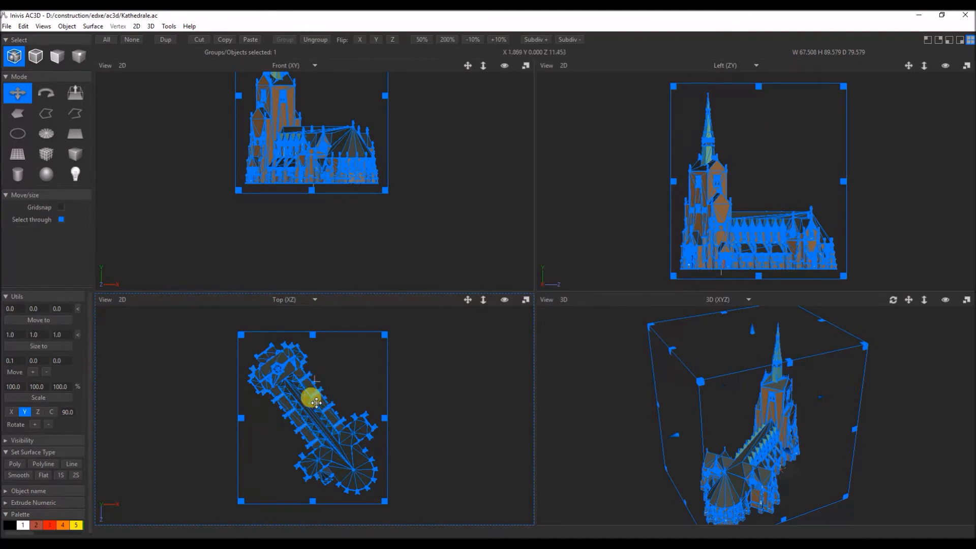
mouse_move(324, 404)
left_mouse_down()
mouse_move(343, 420)
mouse_move(335, 406)
left_mouse_up()
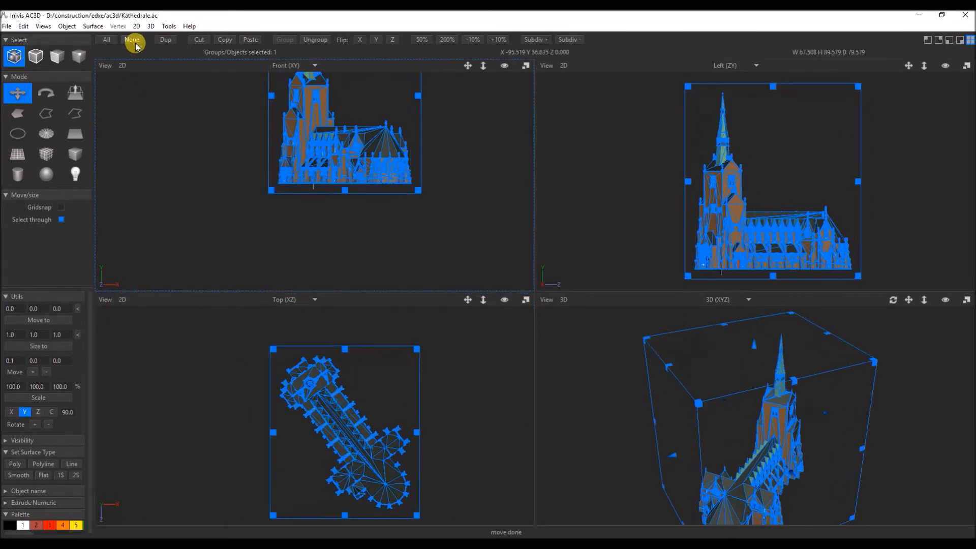
left_click(136, 26)
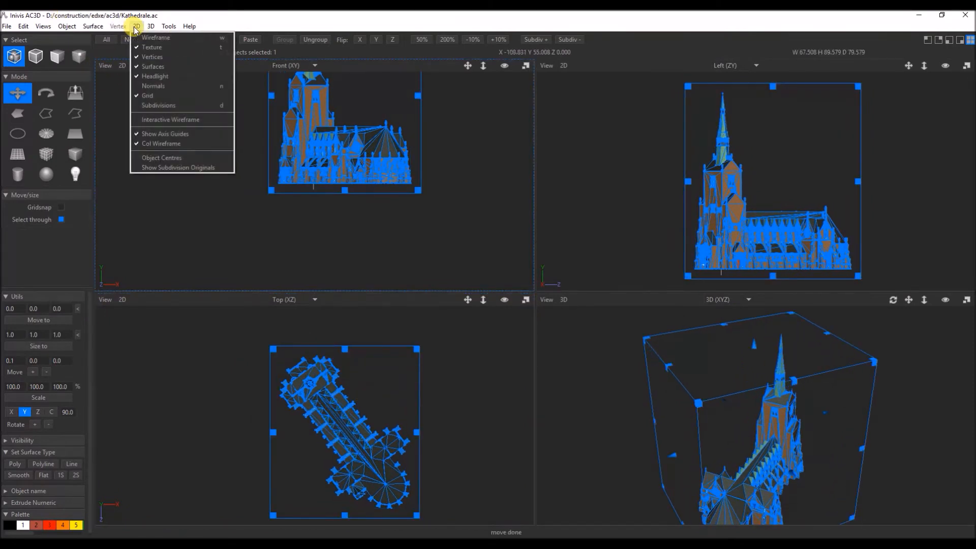
left_click(152, 37)
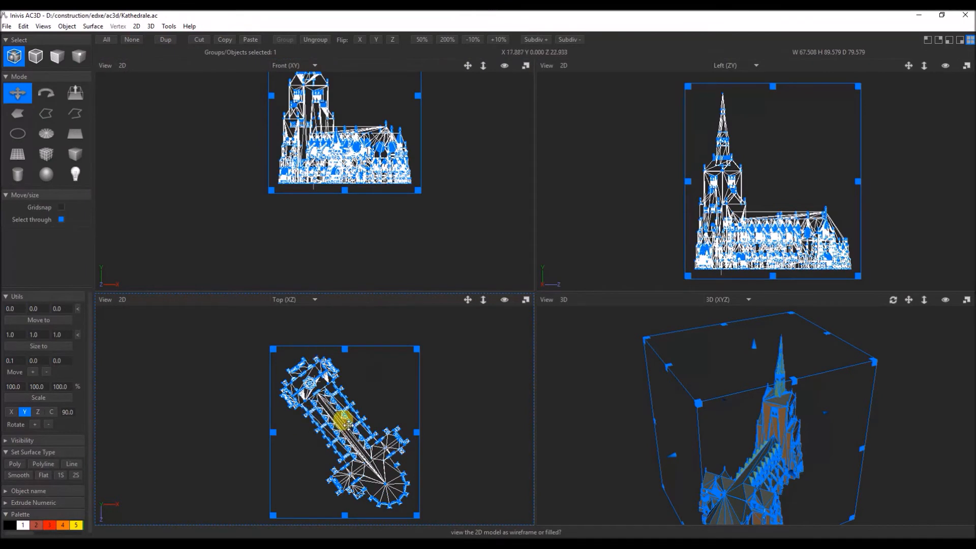
Fine-position the cathedral in the enlarged top view so that the tower spire's centre lies on the origin, and restore all four views.
left_click(526, 299)
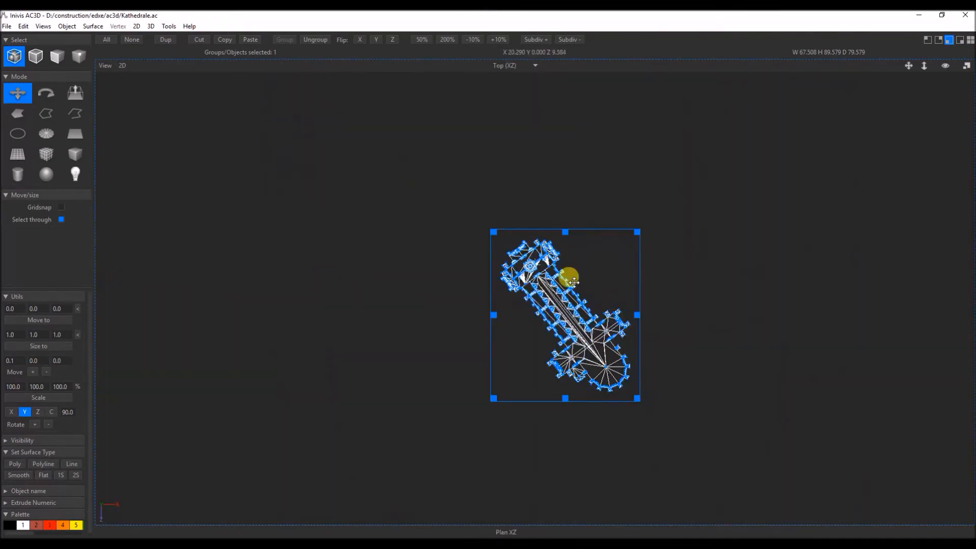
scroll(574, 281, "up", 4)
left_click_drag(546, 257, 550, 257)
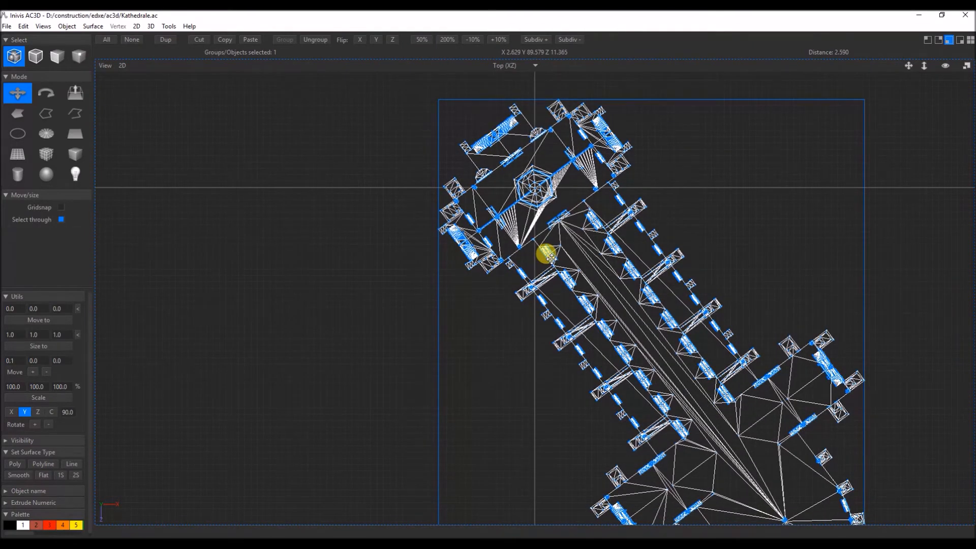
left_click_drag(550, 257, 549, 254)
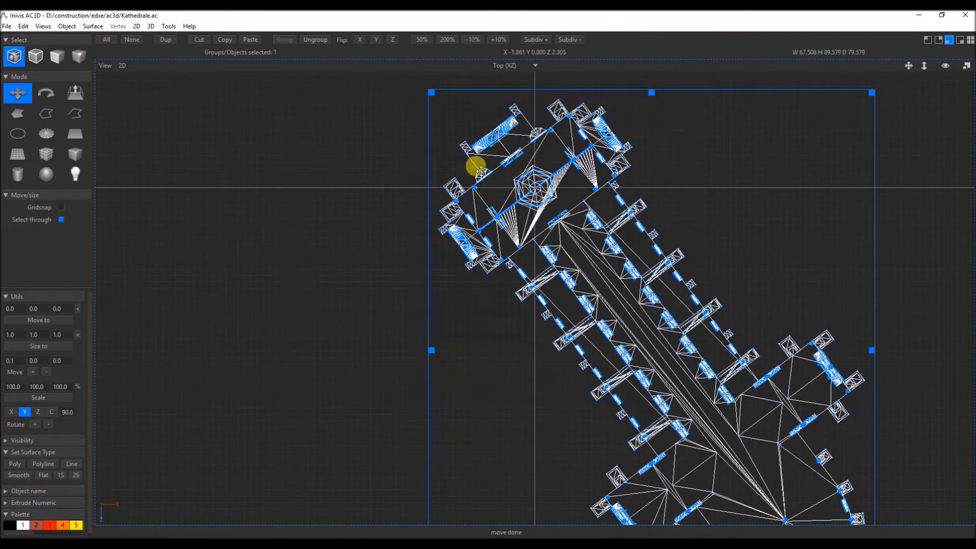
left_click(967, 65)
scroll(434, 407, "down", 2)
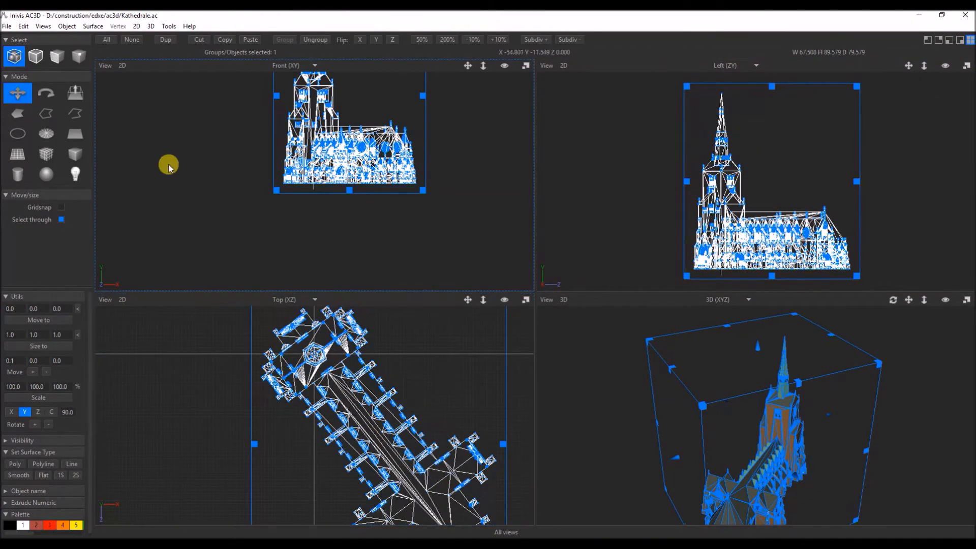
Display the 2D views filled instead of wireframe and save the model to Kathedrale.ac.
left_click(136, 25)
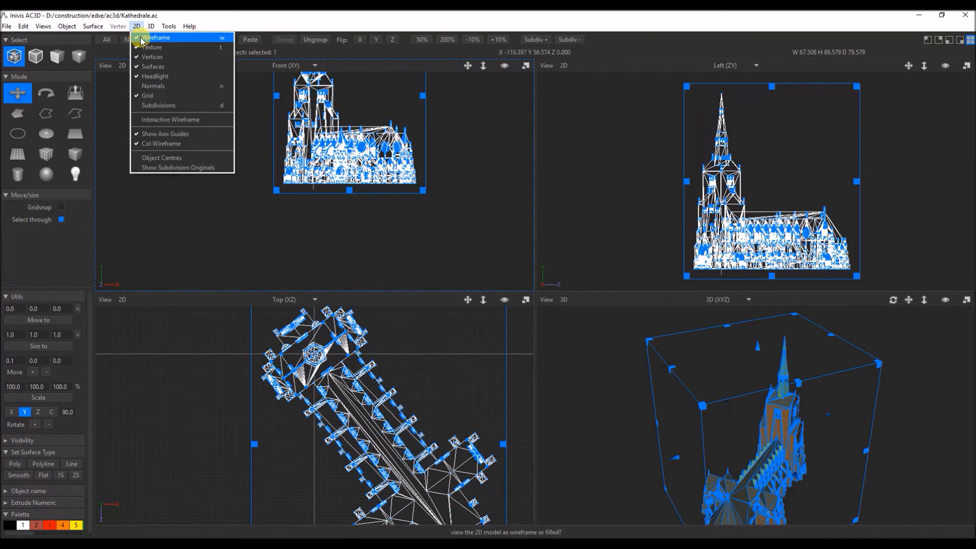
left_click(142, 38)
scroll(456, 370, "down", 4)
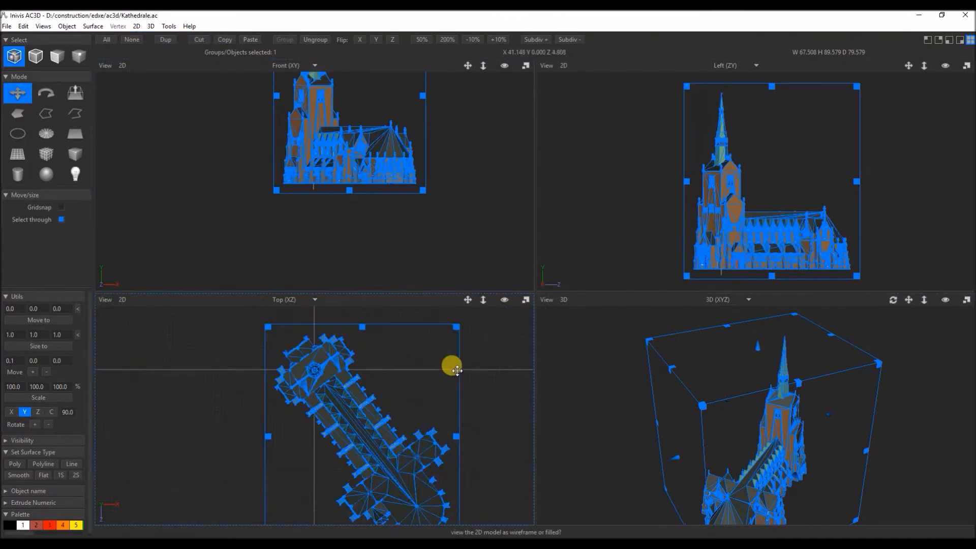
left_click(6, 26)
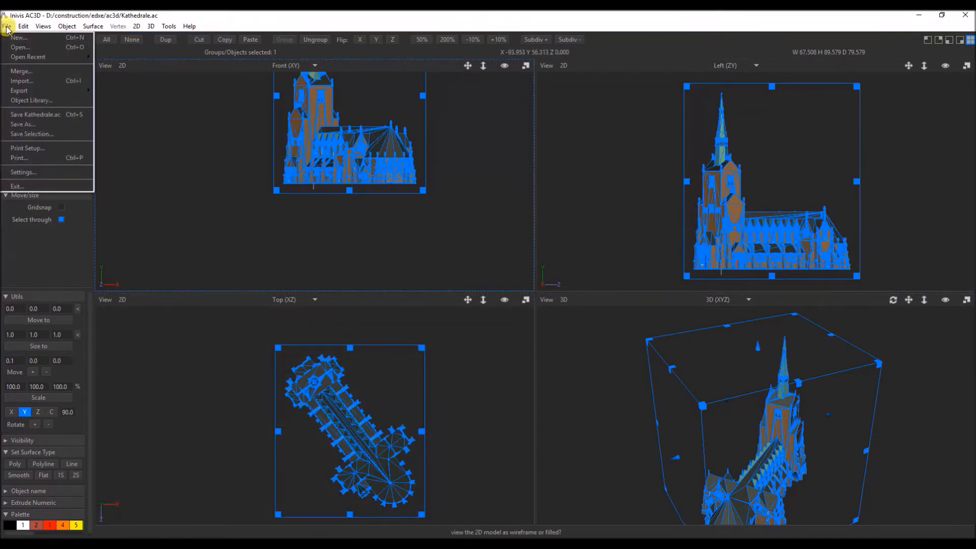
left_click(23, 114)
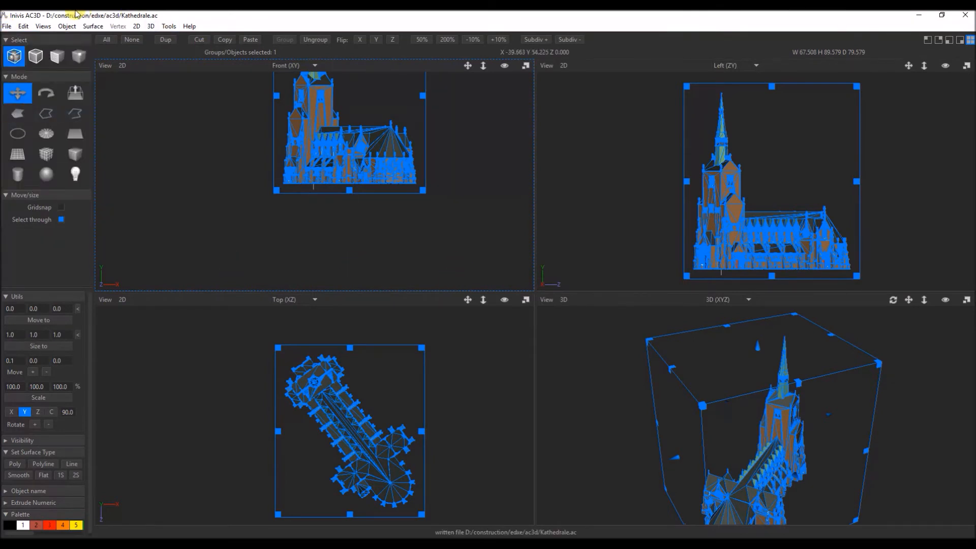
Start an IPACS TGI export of the cathedral and choose the folder D:\construction\edxe\ac3d as its destination.
left_click(6, 28)
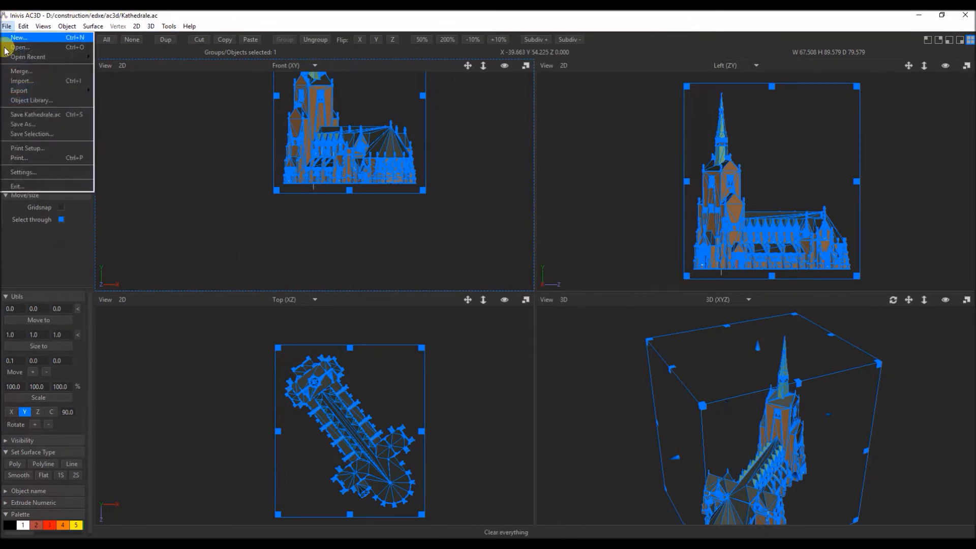
left_click(20, 91)
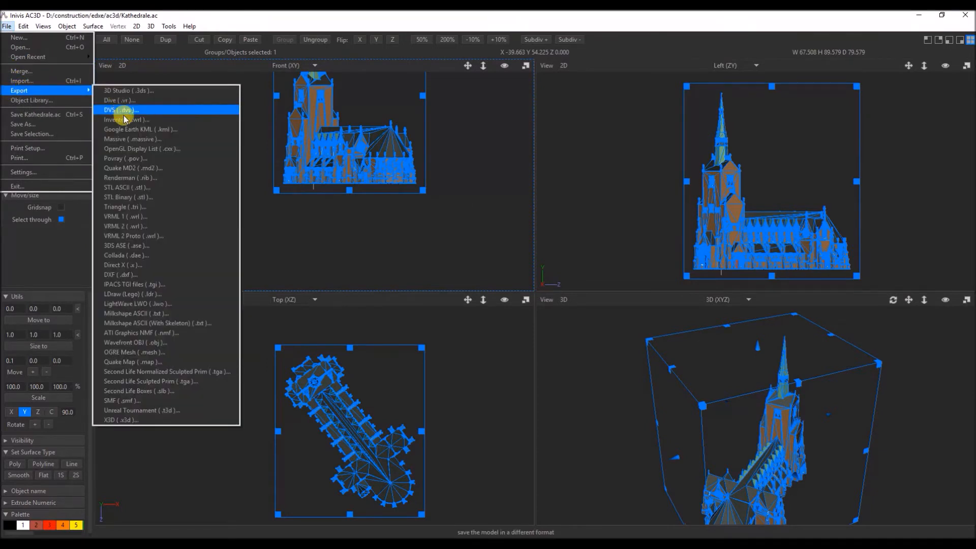
left_click(137, 284)
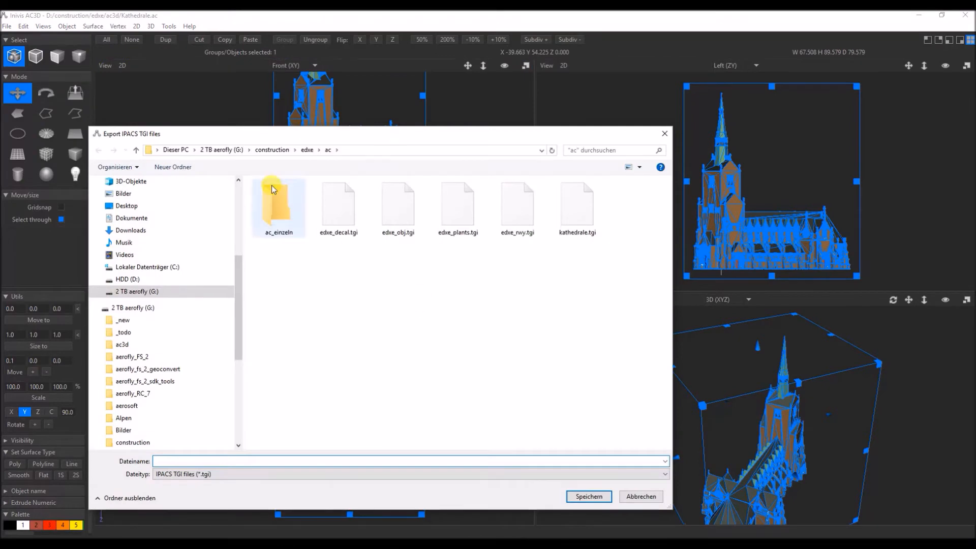
left_click(128, 279)
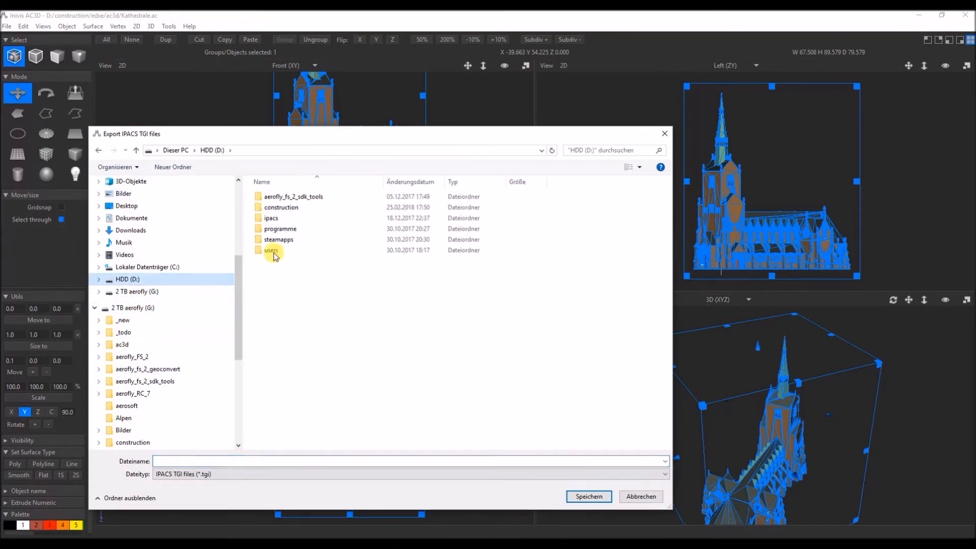
double_click(269, 208)
double_click(272, 197)
double_click(271, 198)
Name the export file Kathedrale.tgi and save it.
left_click(231, 460)
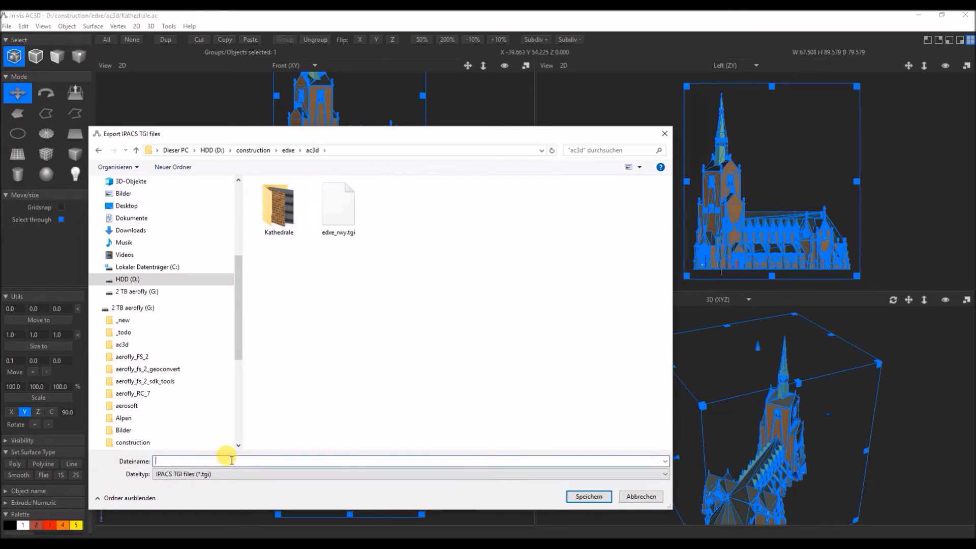
type("kathedrale")
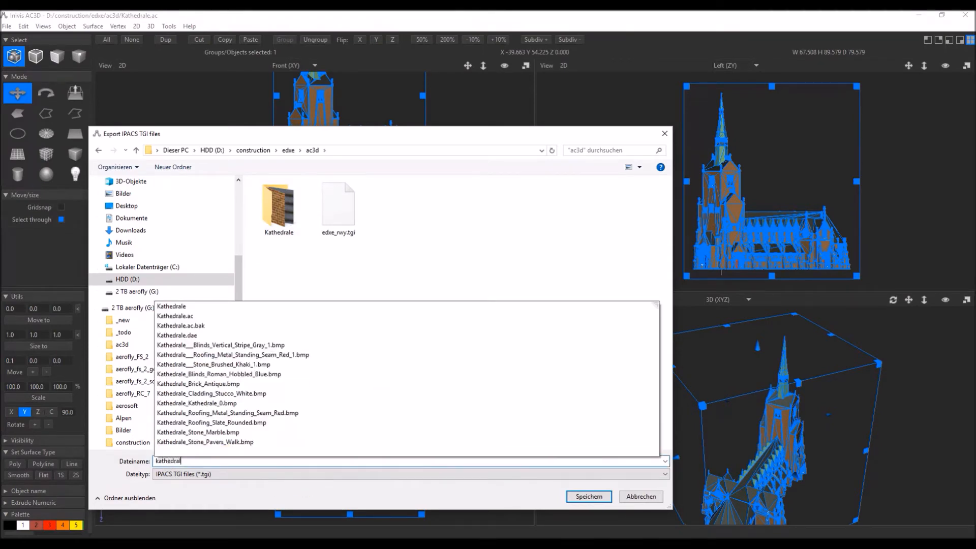
left_click(209, 307)
left_click(234, 459)
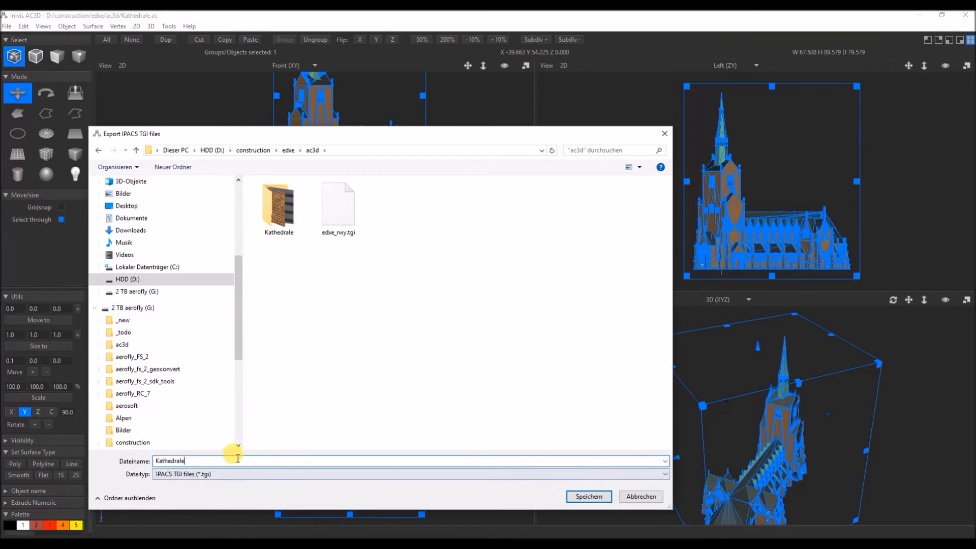
type(".tgi")
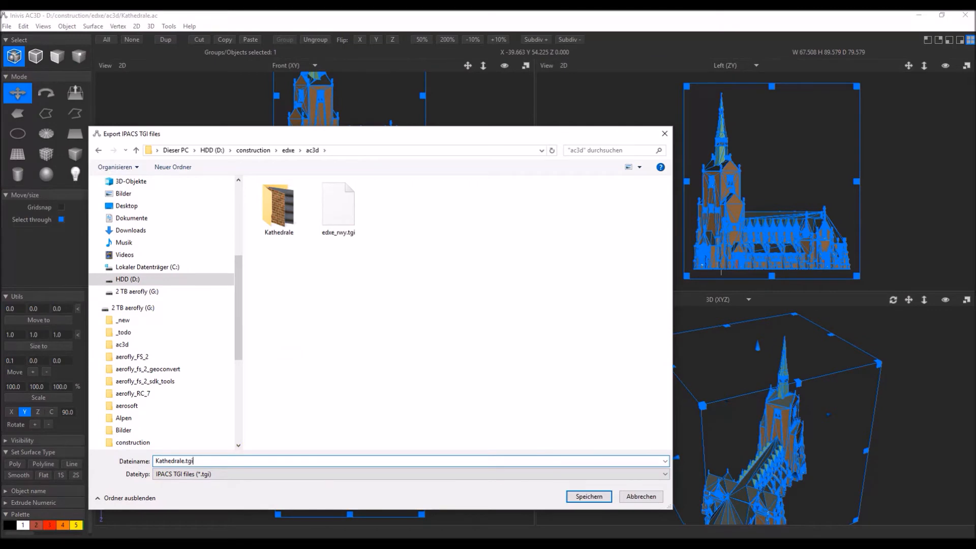
left_click(597, 495)
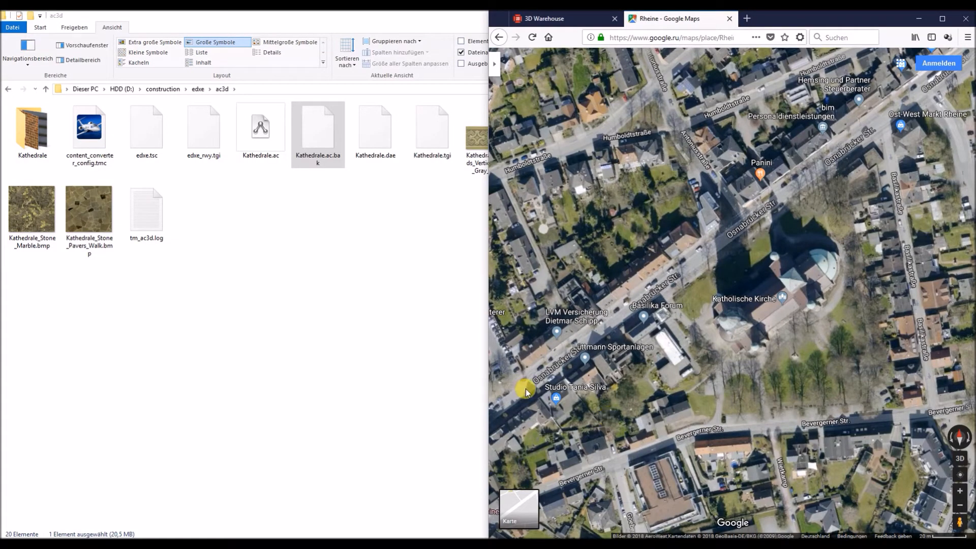
Open edxe.tsc from the ac3d folder in Notepad++ and review its objects, runways and parking sections.
right_click(154, 145)
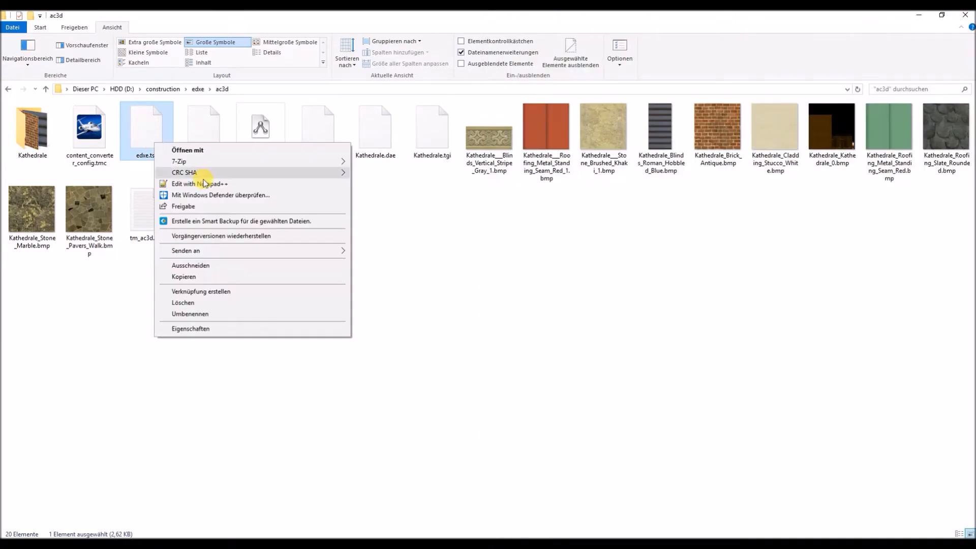
left_click(224, 187)
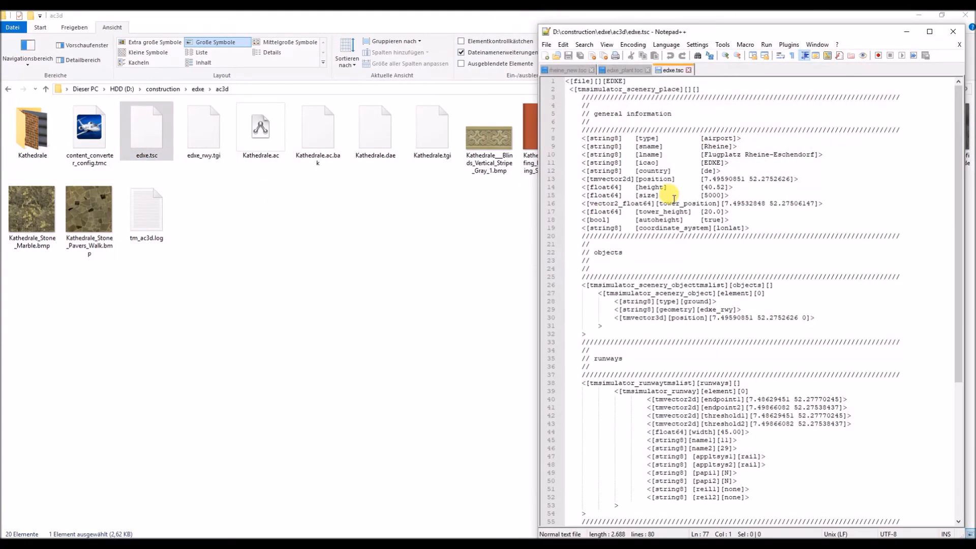
scroll(729, 216, "down", 3)
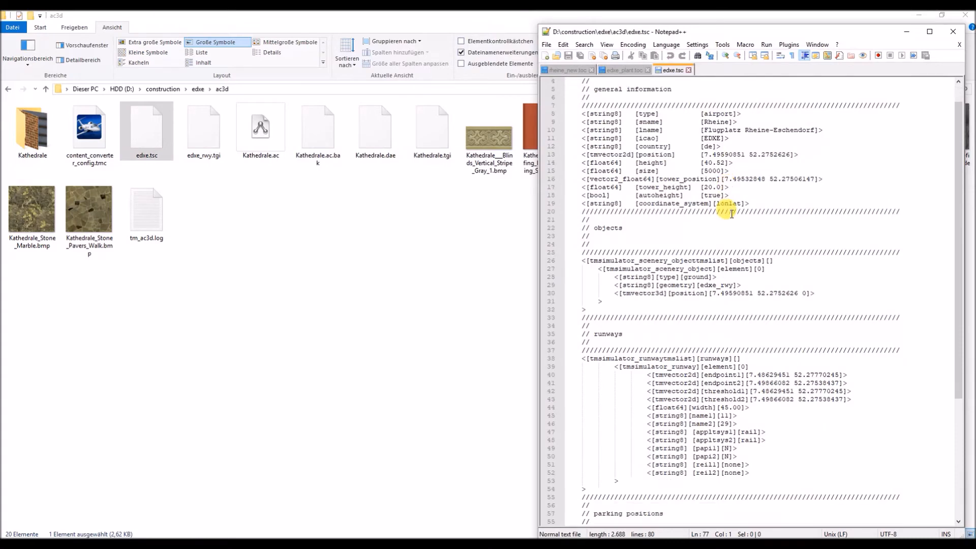
scroll(730, 190, "down", 5)
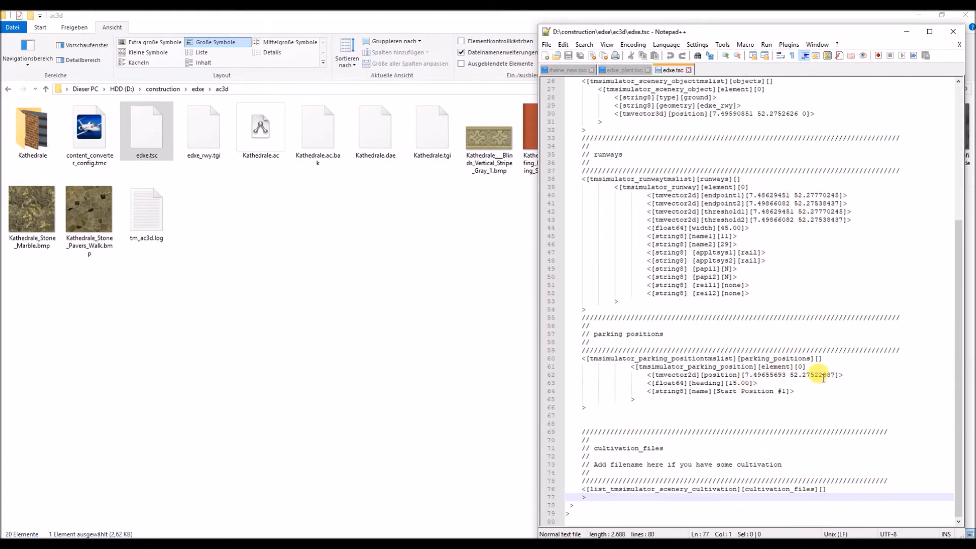
scroll(760, 312, "up", 7)
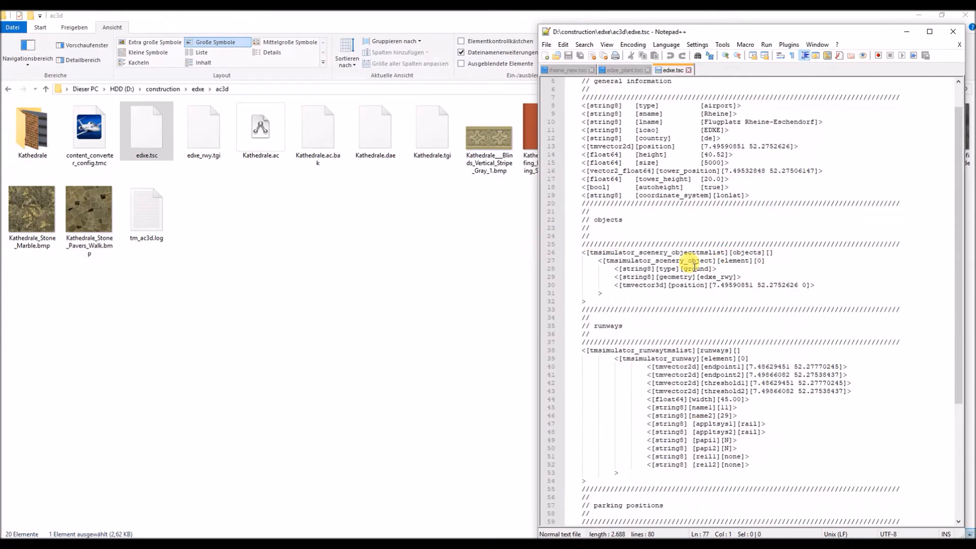
Duplicate the edxe_rwy scenery object block directly below the original in the objects list.
left_click(569, 261)
left_click_drag(569, 261, 969, 294)
key("ctrl+c")
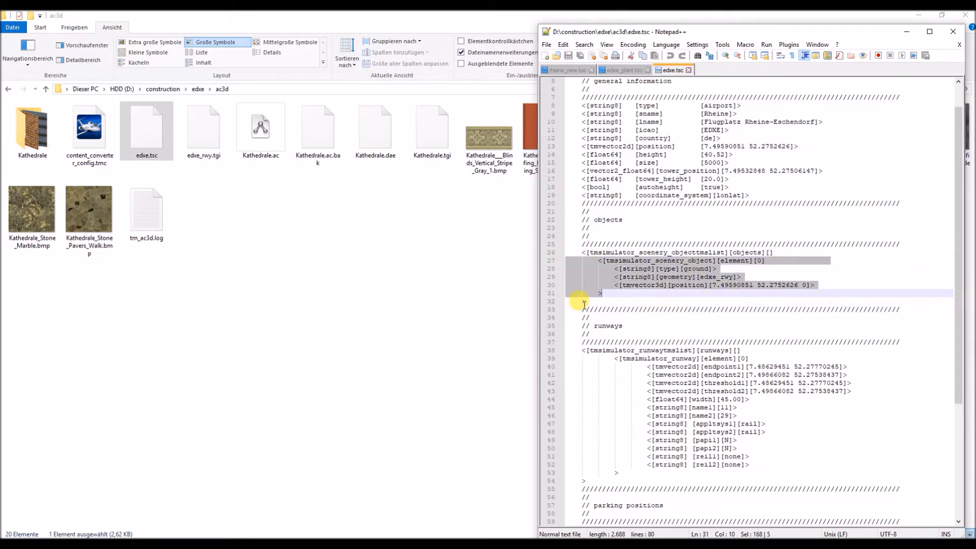
left_click(566, 299)
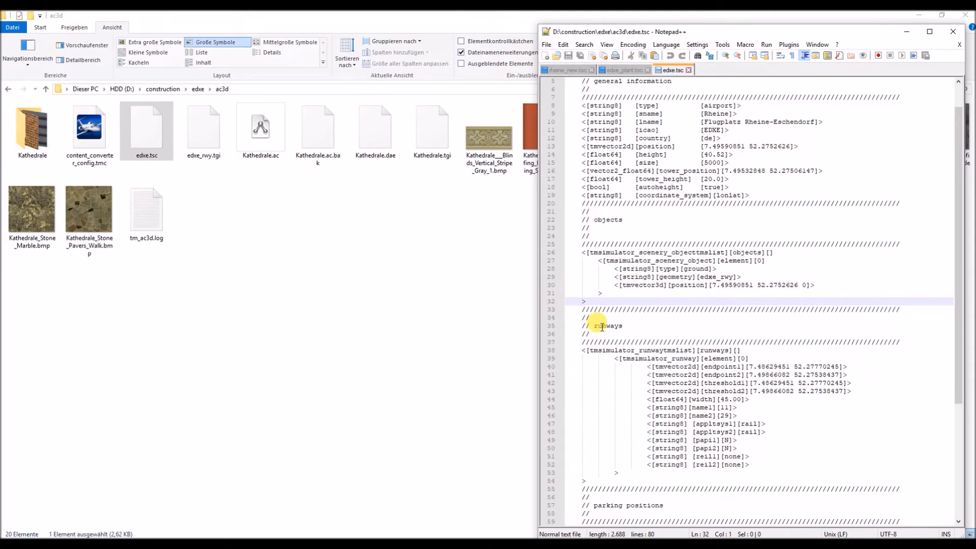
key("ctrl+v")
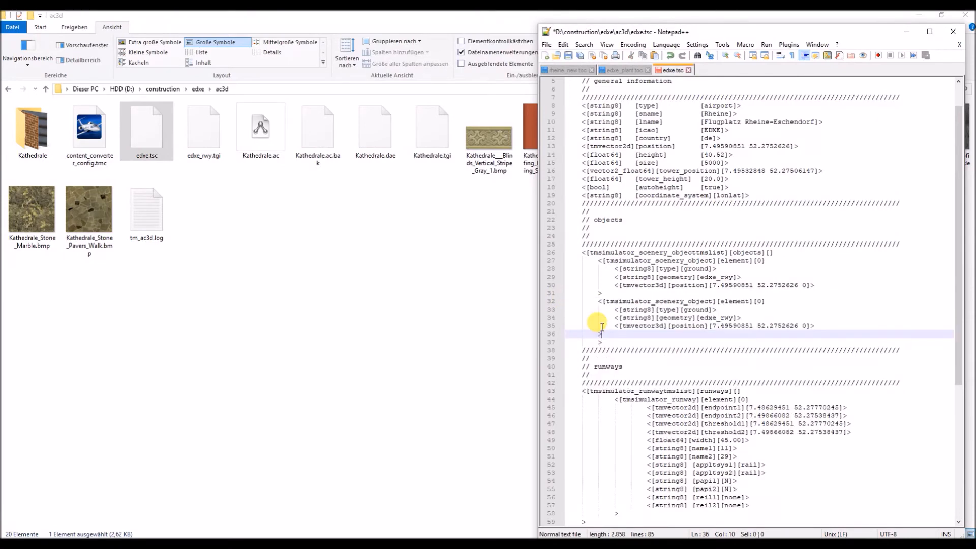
Change the type of the duplicated scenery object to object.
left_click(682, 309)
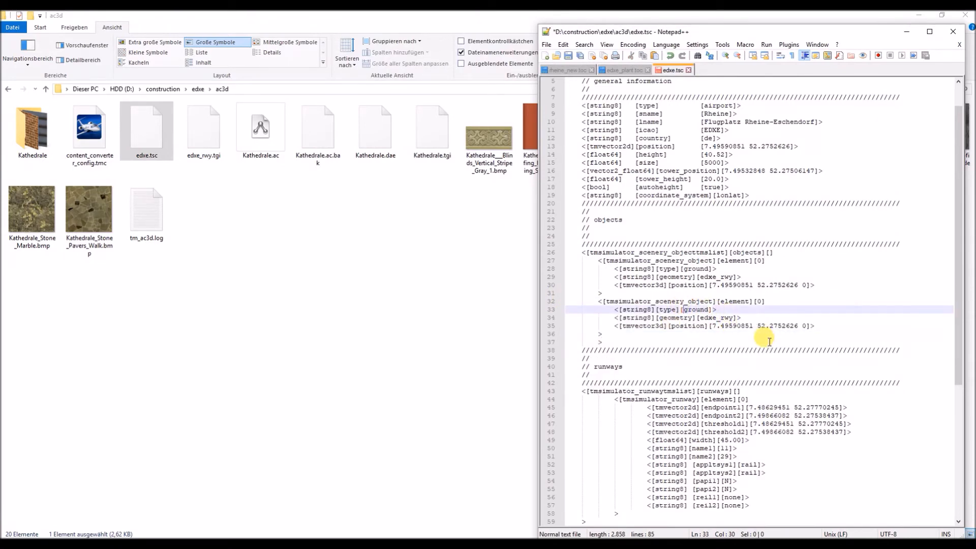
type("object")
key("Delete")
key("Delete")
key("Delete")
key("Delete")
key("Delete")
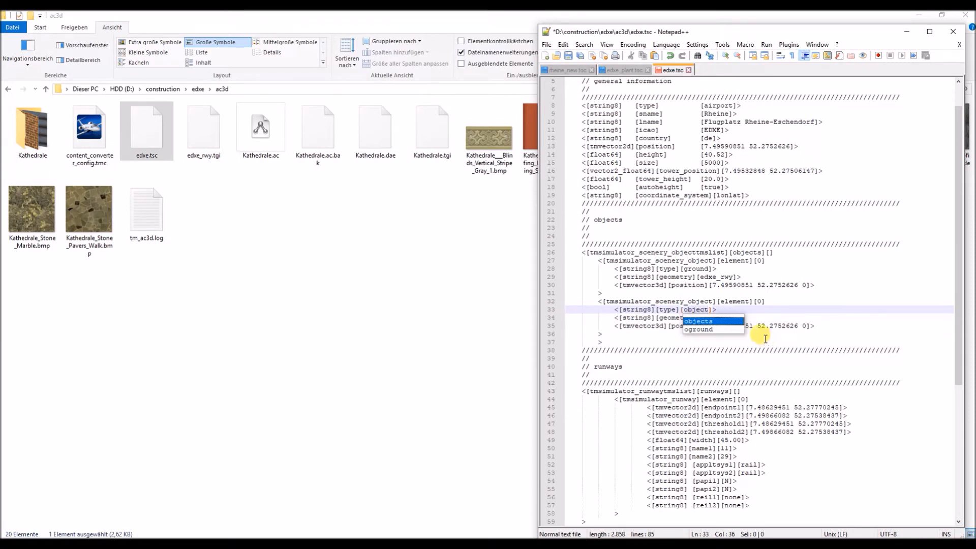
left_click(835, 269)
Set the geometry of the duplicated scenery object to kathedrale.
left_click(706, 318)
left_click(700, 317)
type("kathedrale")
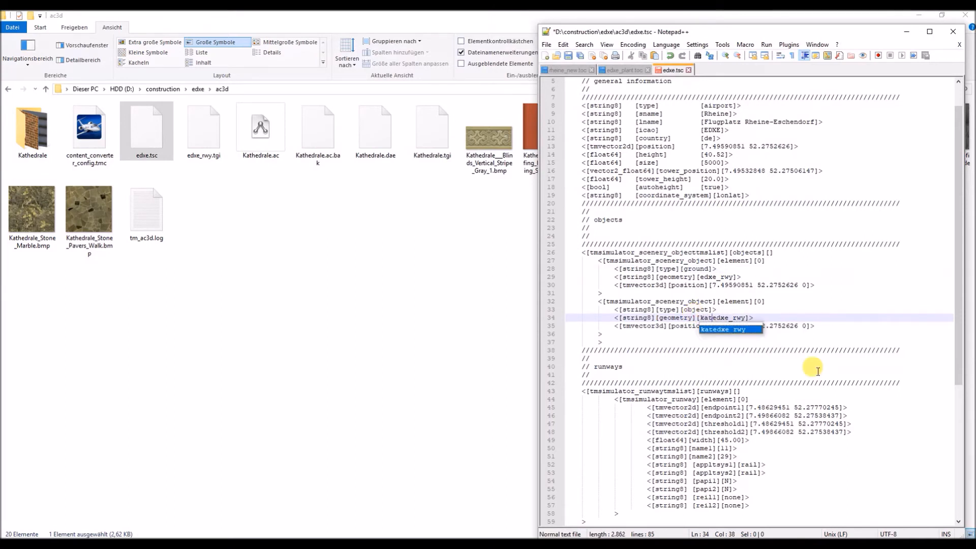
key("Delete")
key("Delete")
key("Delete")
key("Delete")
key("Delete")
key("Delete")
key("Delete")
key("Delete")
left_click(920, 275)
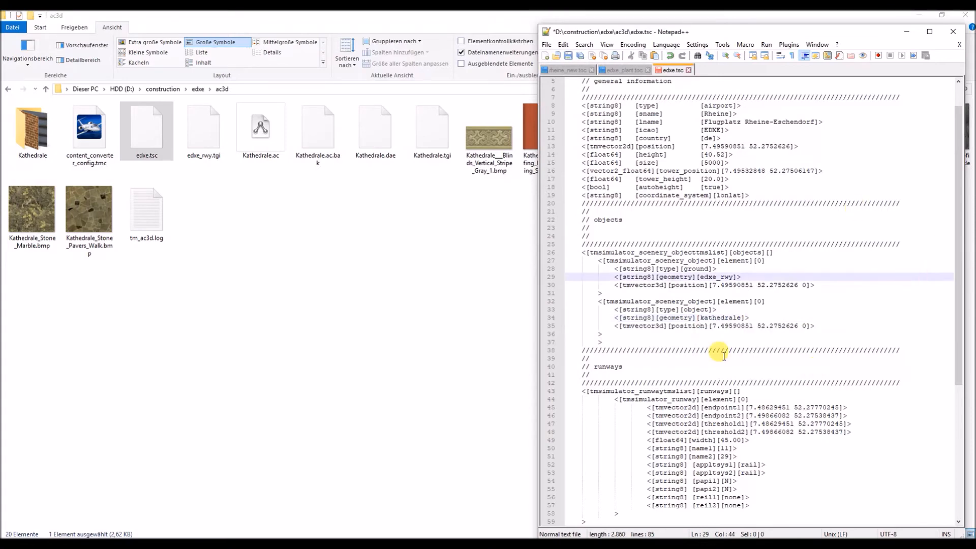
Make room beside the browser and look up the coordinates of the church's tower in the Google Maps satellite view.
left_click_drag(754, 36, 262, 23)
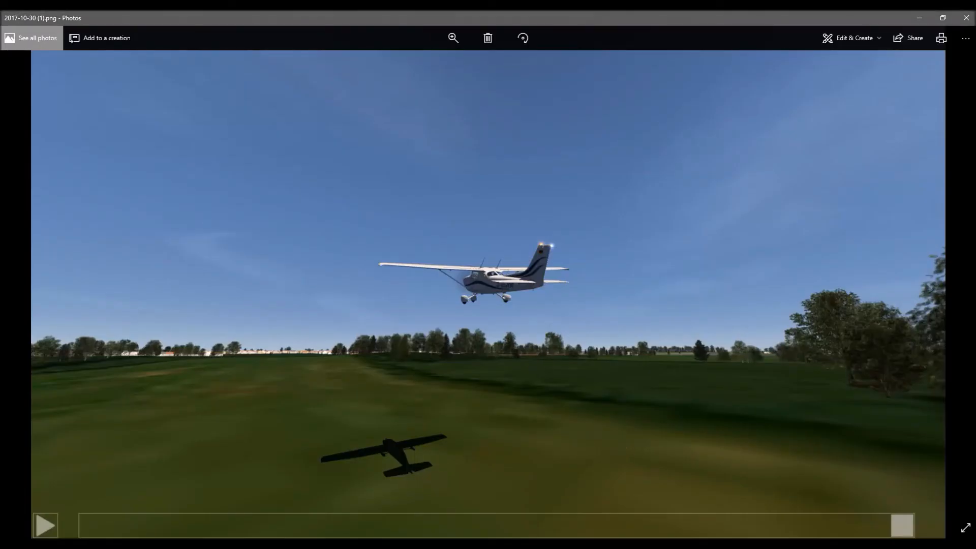
key("alt+Tab")
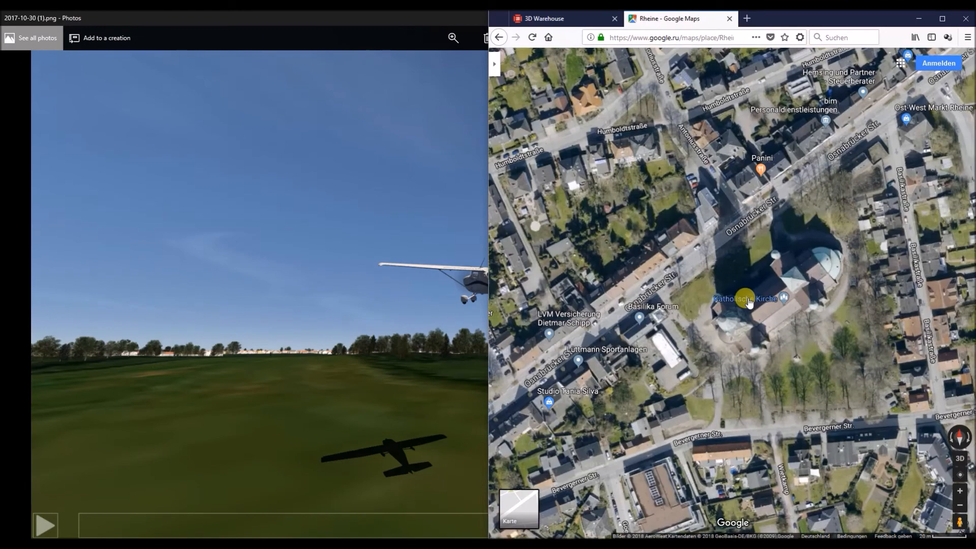
scroll(746, 298, "up", 2)
left_click_drag(711, 455, 749, 438)
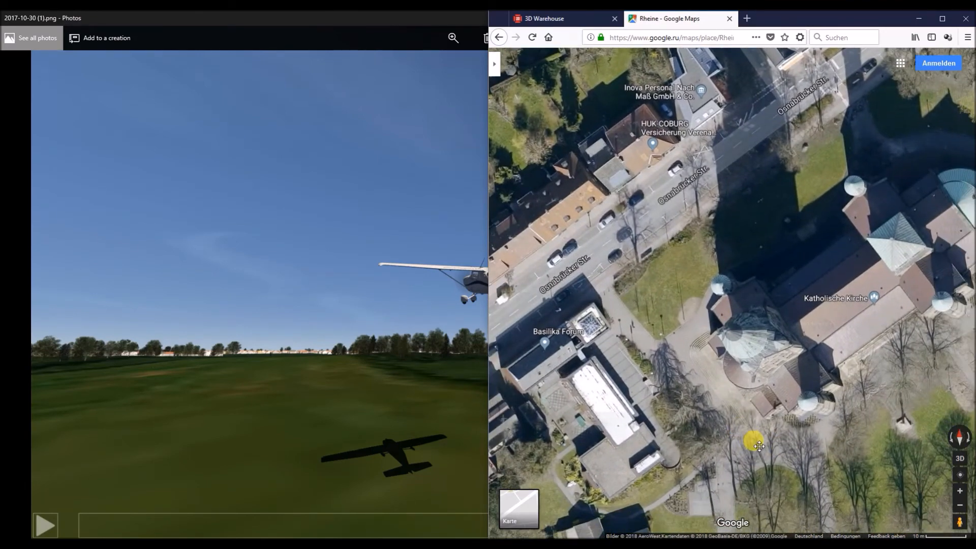
left_click(728, 335)
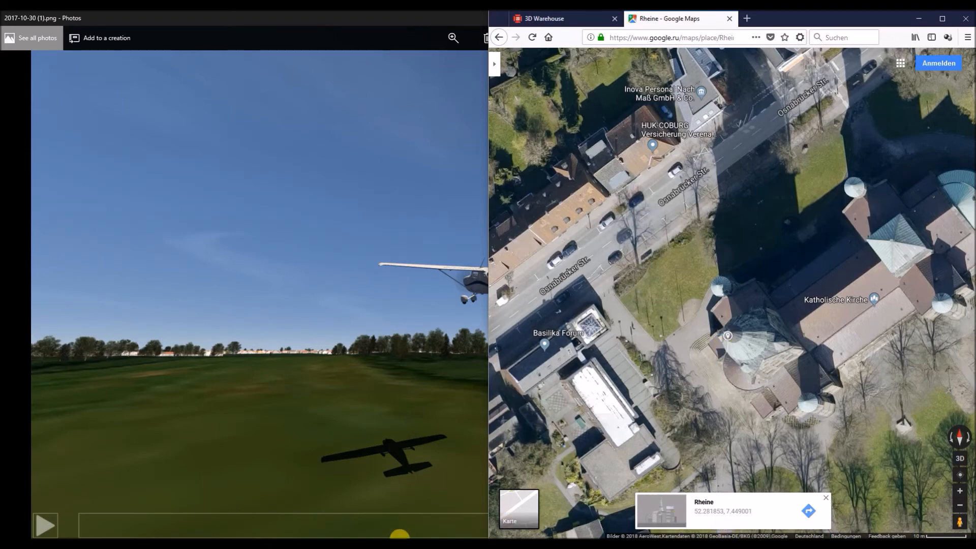
Back in Notepad++, set the kathedrale object's longitude and latitude to 7.449001 52.281853, keeping the trailing 0.
key("alt+Tab")
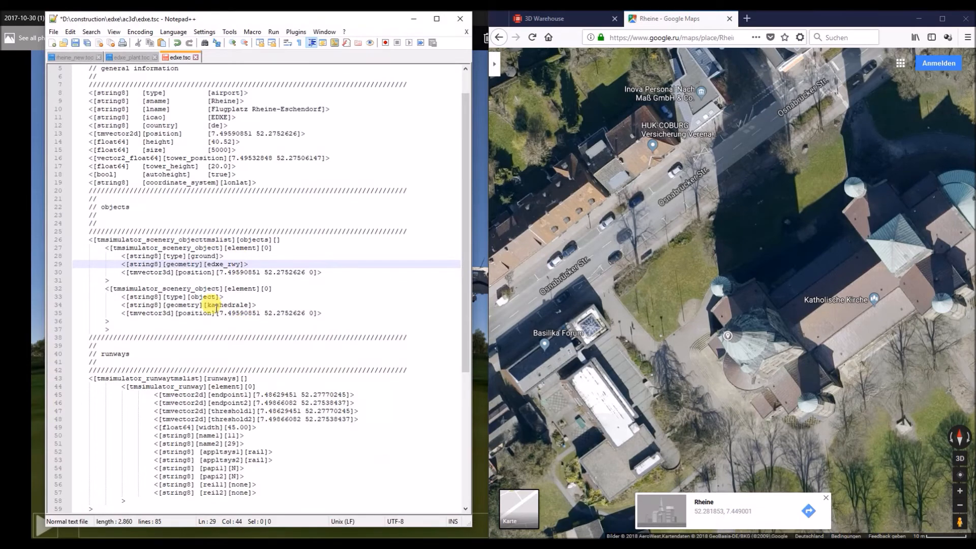
left_click(220, 312)
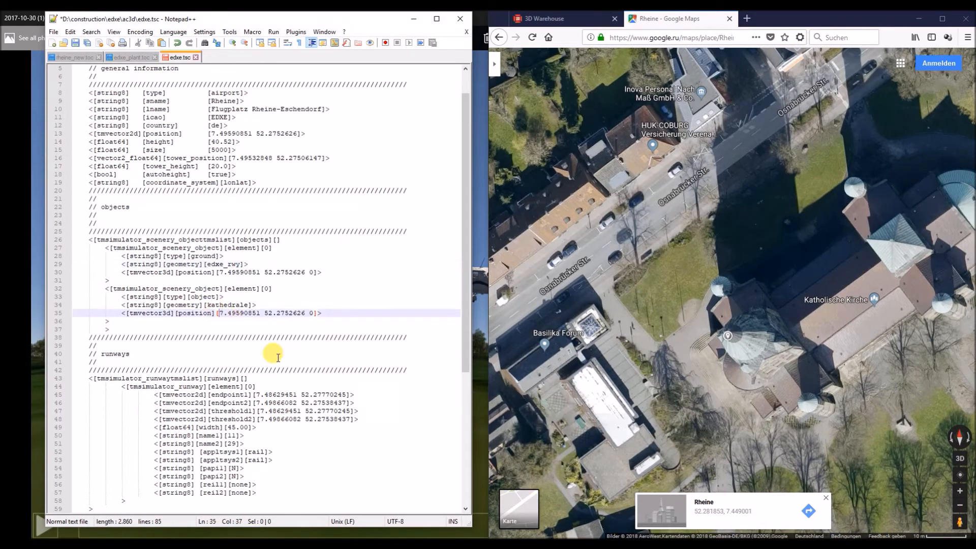
type("7.449001")
key("Delete")
key("Delete")
key("Delete")
key("Delete")
key("Delete")
key("Delete")
key("Delete")
key("Delete")
key("Delete")
key("Delete")
key("Delete")
key("Delete")
key("Delete")
key("Delete")
key("Delete")
key("Delete")
key("Delete")
key("Delete")
key("Delete")
key("Delete")
key("Delete")
type("7.449001 52.281853")
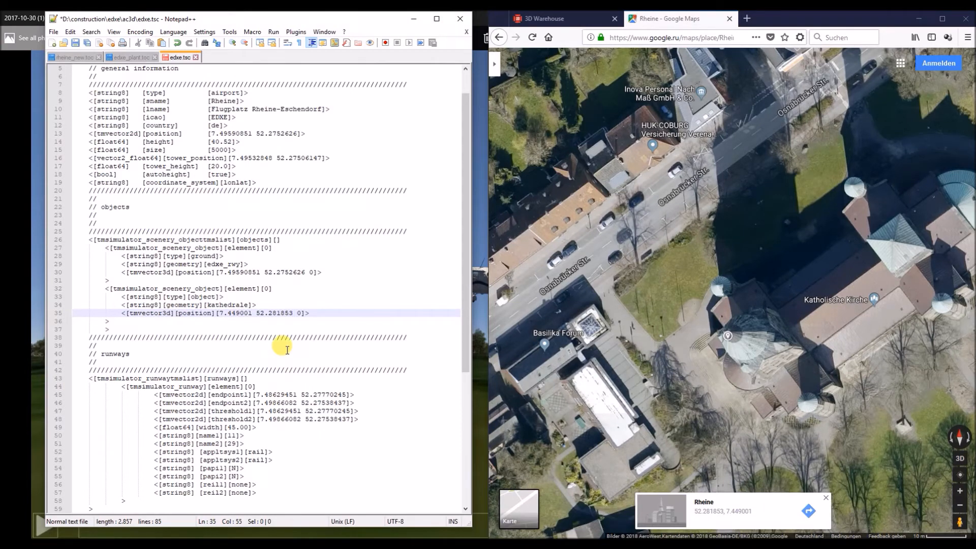
Save edxe.tsc, check the rest of the file and close Notepad++.
left_click(76, 43)
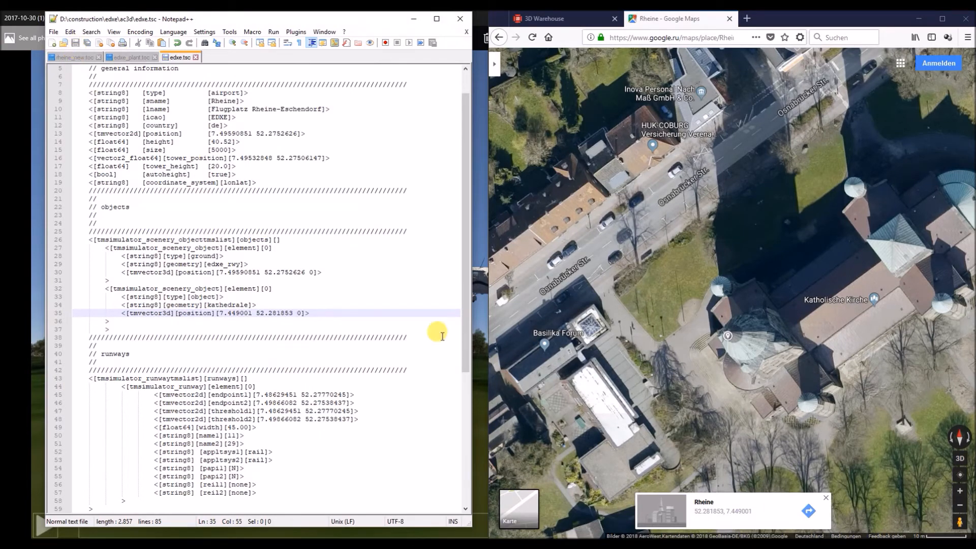
scroll(442, 336, "down", 9)
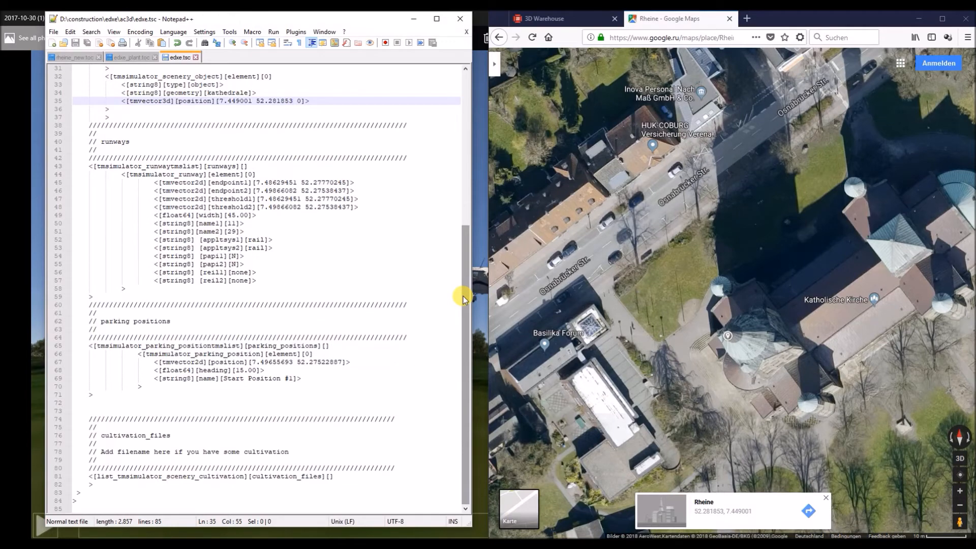
left_click(460, 18)
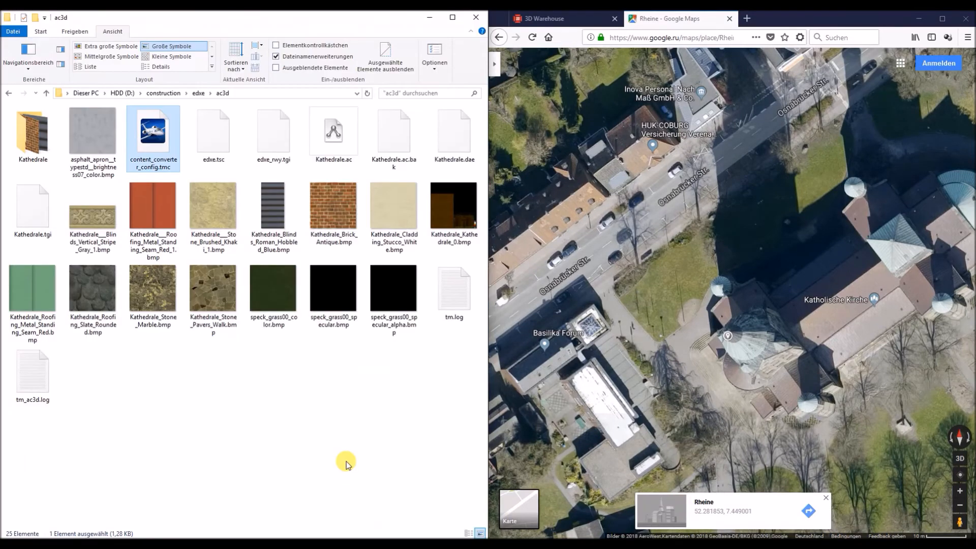
Run content_converter_config.tmc with the Aerofly FS 2 Content Converter.
right_click(168, 166)
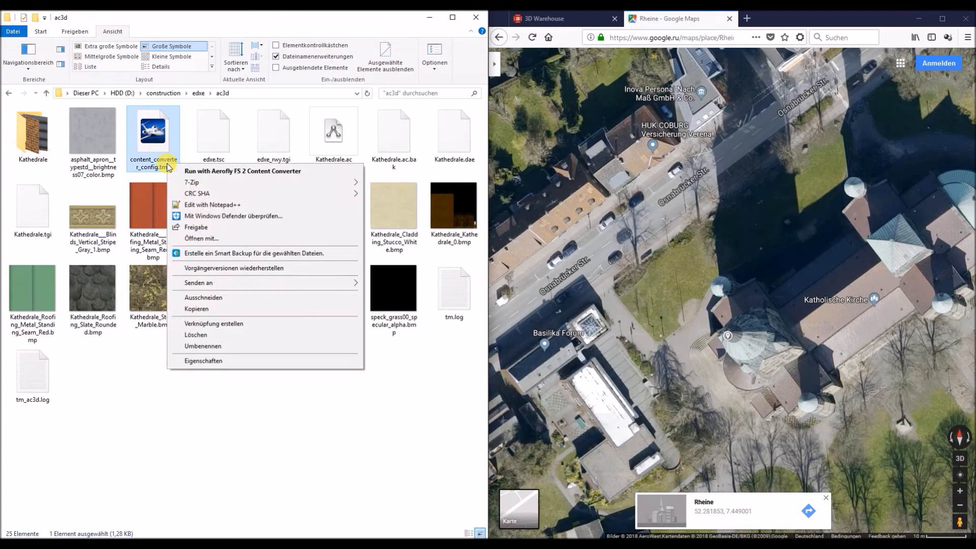
left_click(229, 173)
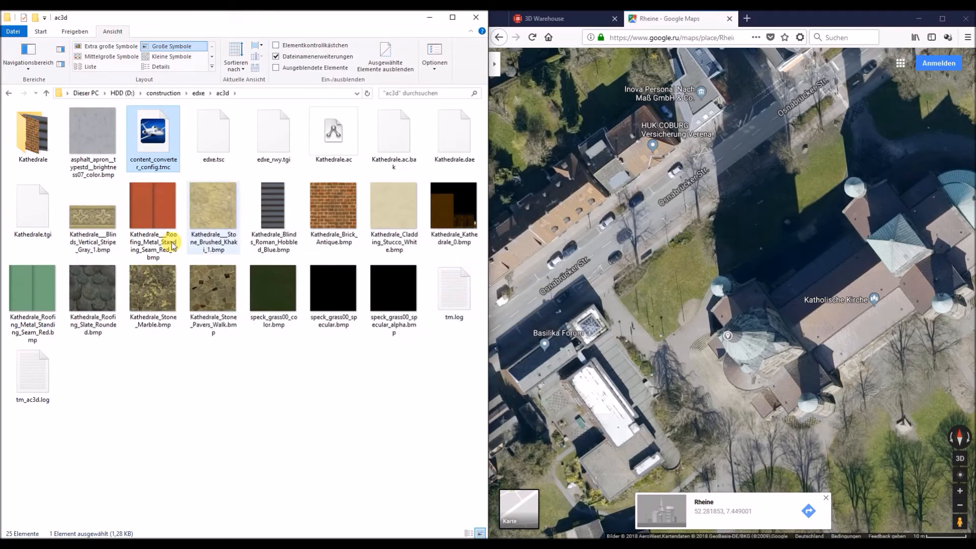
Open content_converter_config.tmc in Notepad++, check its output folder setting, and close the editor.
right_click(158, 167)
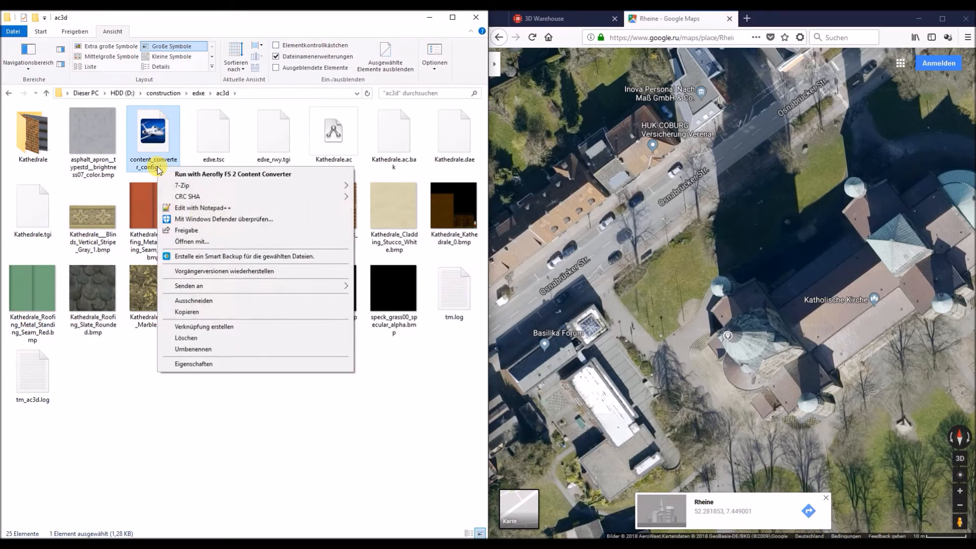
left_click(201, 207)
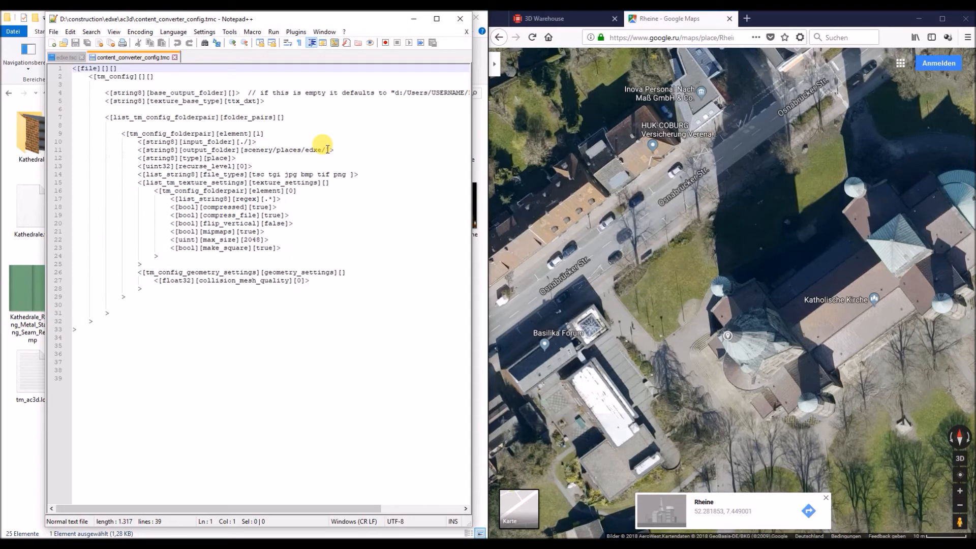
left_click(460, 19)
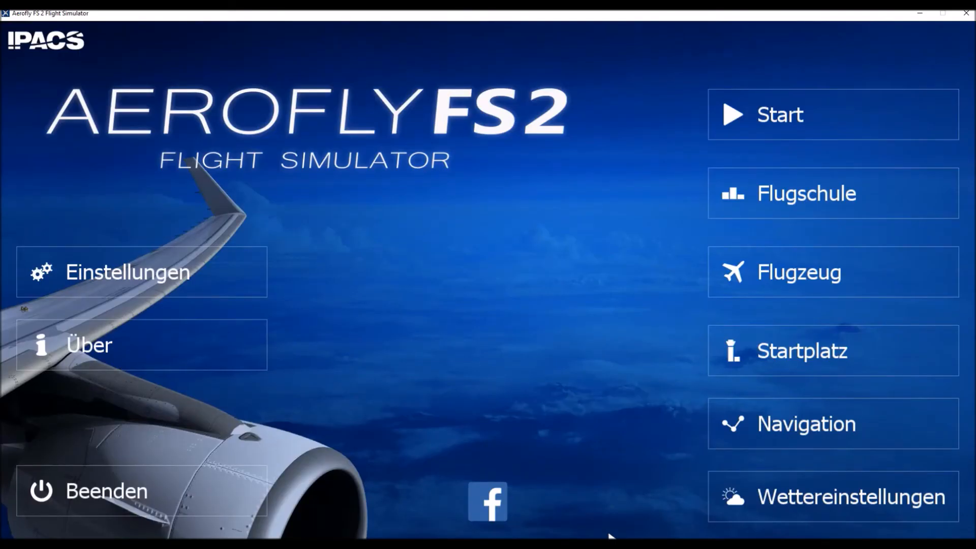
In Aerofly FS 2, choose the parking position beside the runway at Rheine as the start location and start the flight.
left_click(841, 352)
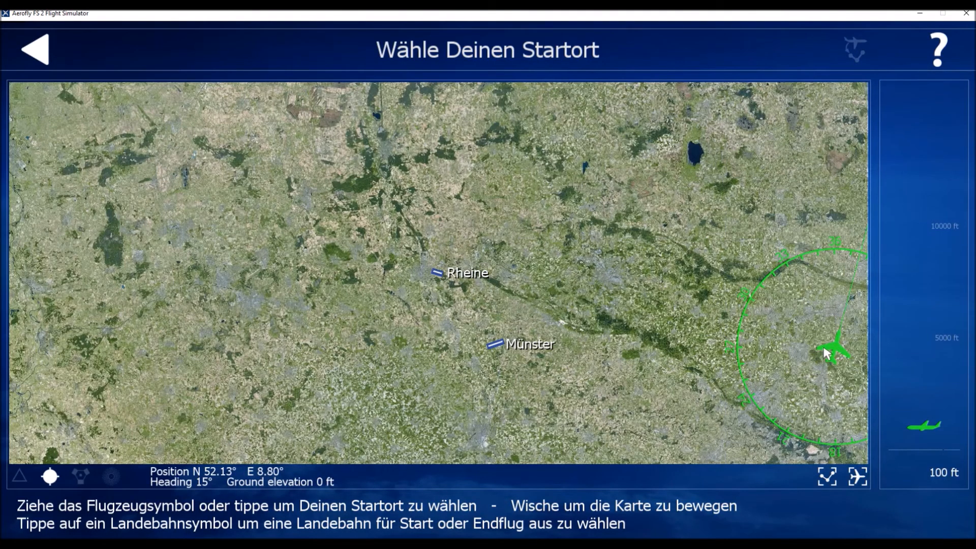
left_click(439, 274)
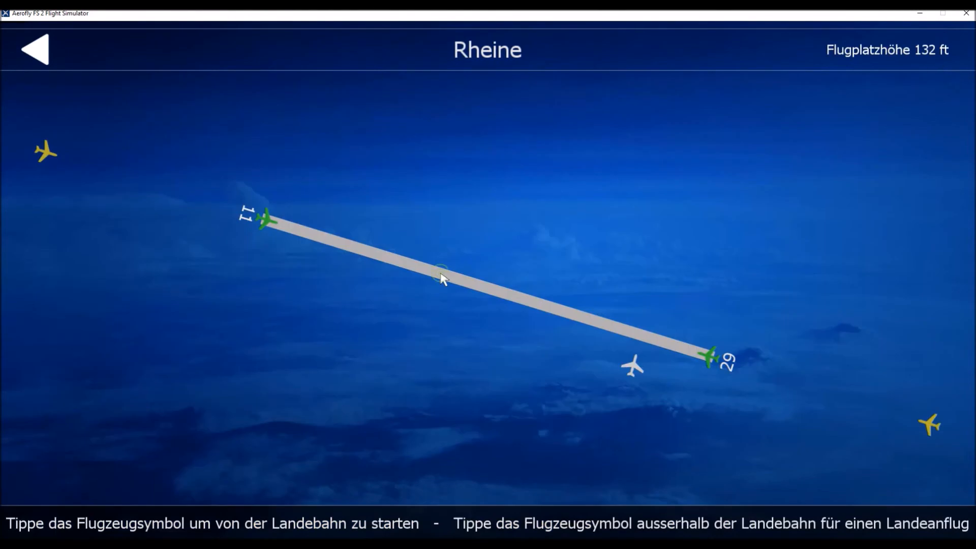
left_click(634, 365)
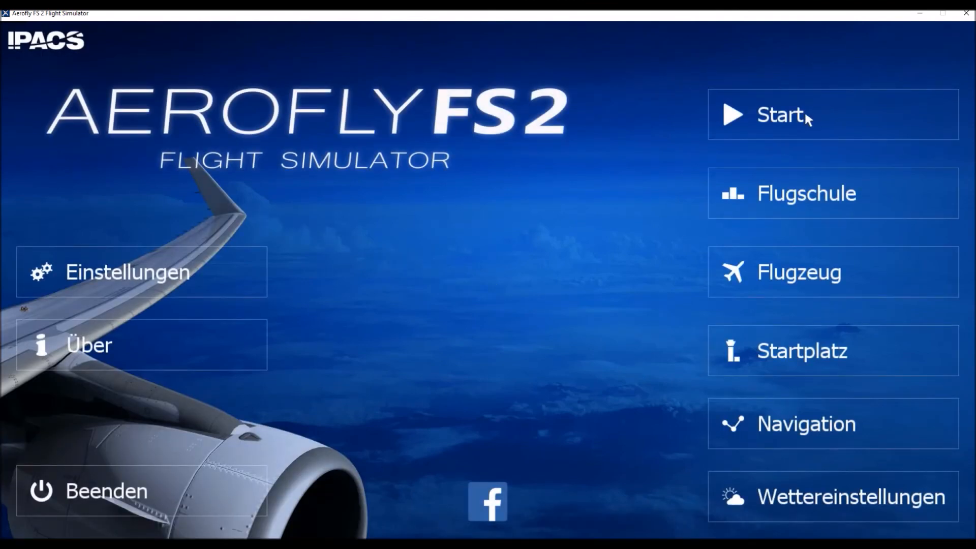
left_click(804, 110)
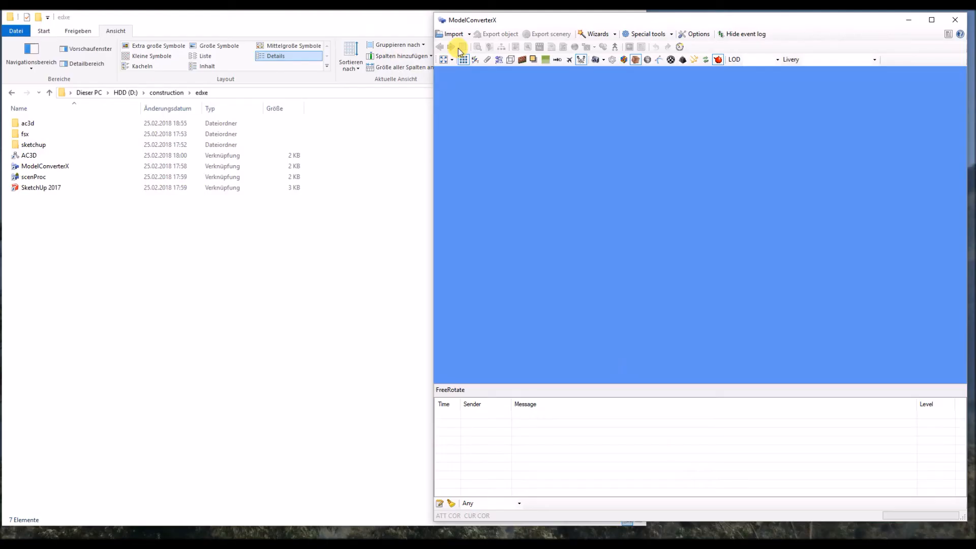
In ModelConverterX, import EDXE-Tower.BGL from the FSX scenery folder and inspect the tower model.
left_click(460, 38)
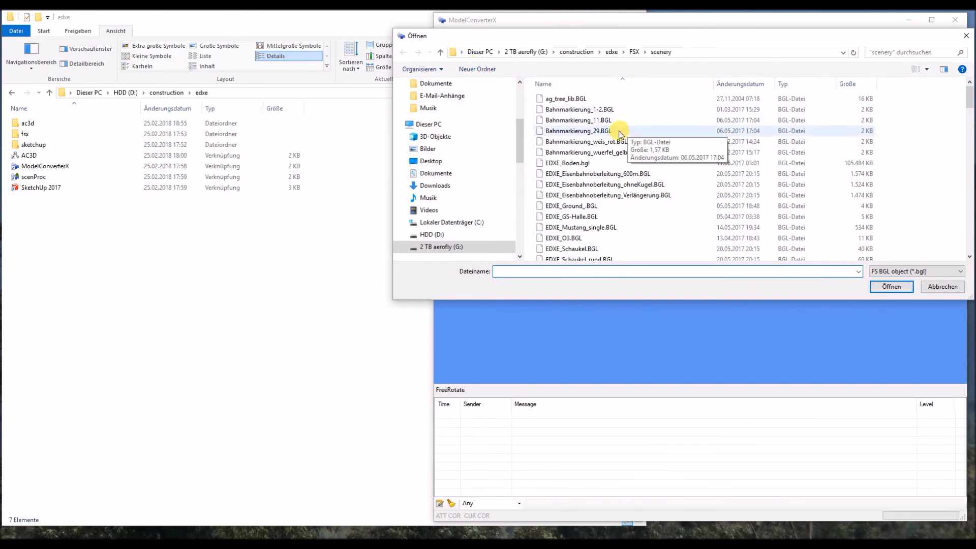
scroll(619, 133, "down", 1)
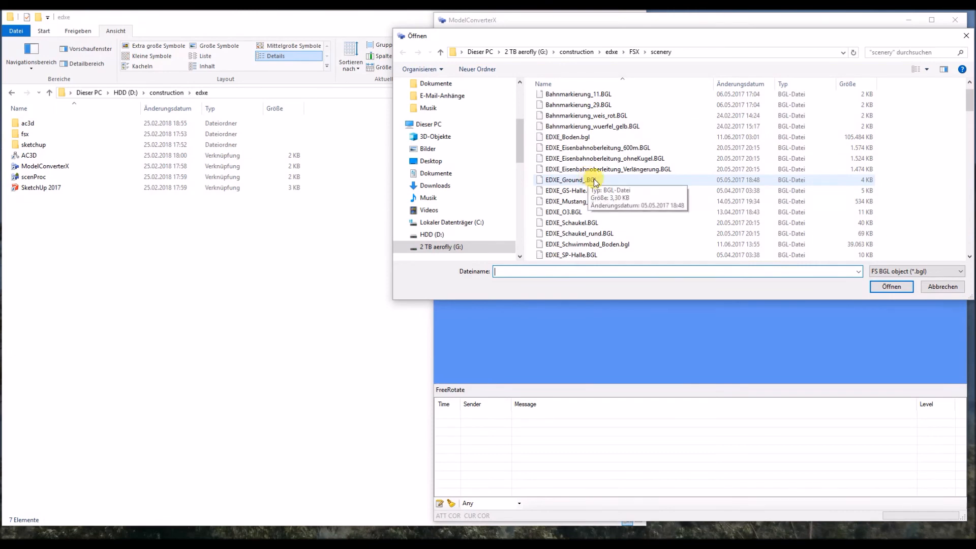
scroll(592, 181, "down", 8)
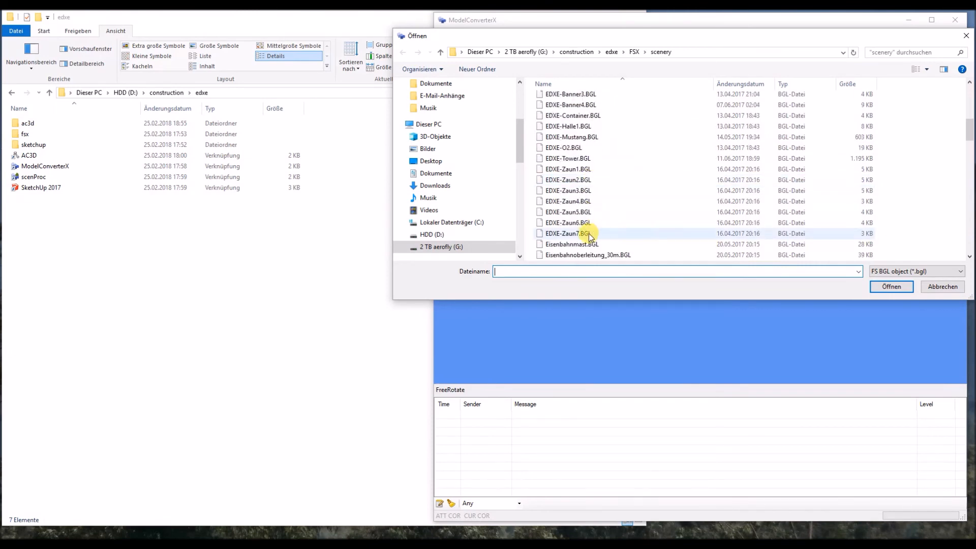
left_click(577, 159)
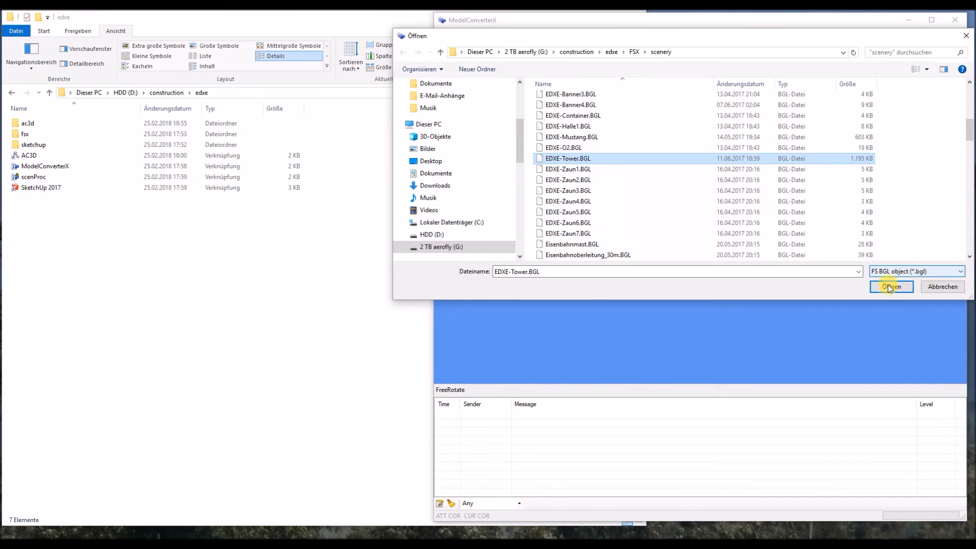
left_click(890, 287)
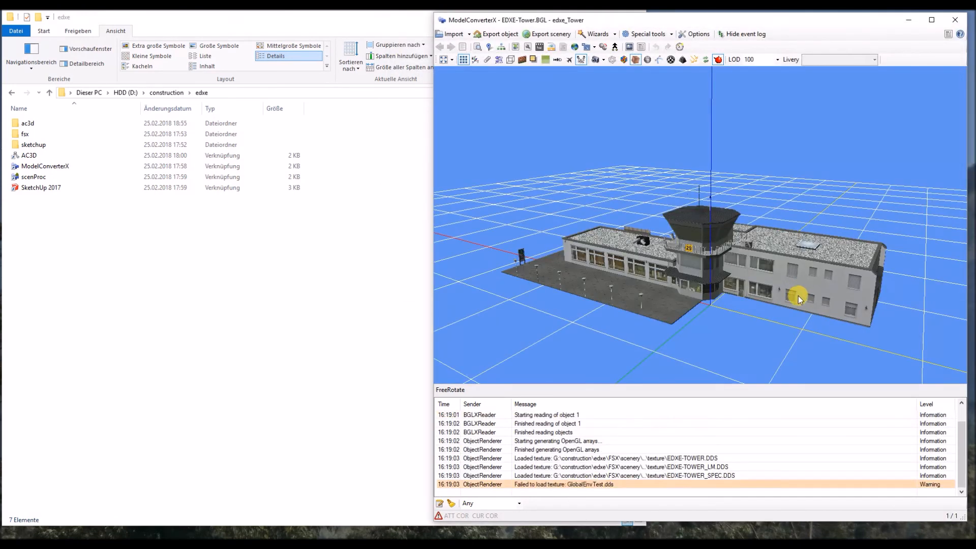
mouse_move(745, 309)
left_mouse_down()
mouse_move(718, 319)
mouse_move(767, 319)
mouse_move(753, 327)
left_mouse_up()
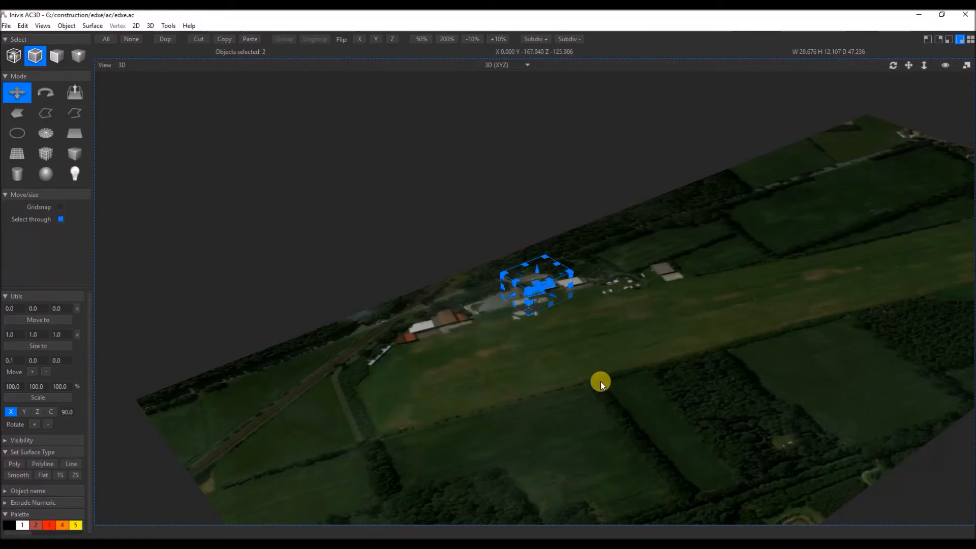
In AC3D, examine the tower building placed on the airfield's aerial image in edxe.ac, and clear the selection.
scroll(600, 382, "up", 3)
scroll(599, 383, "up", 5)
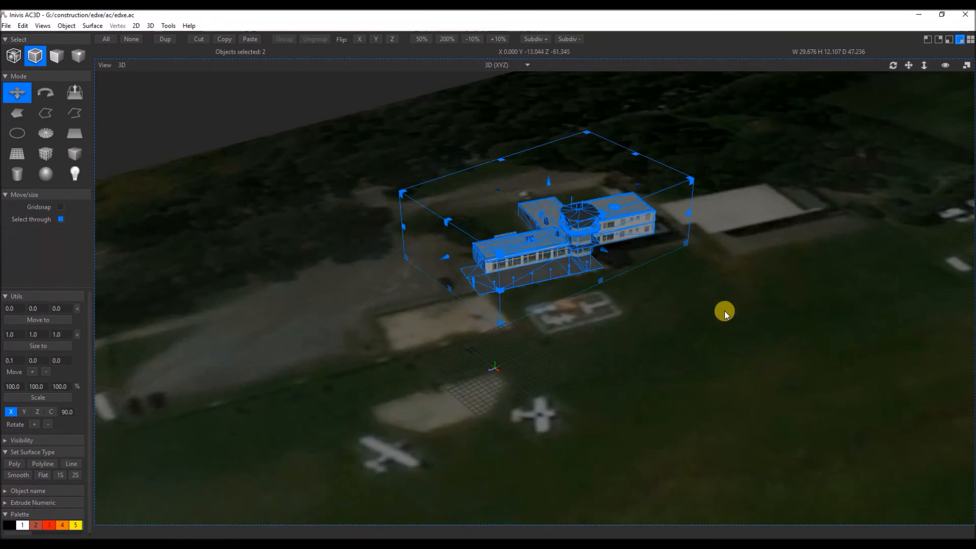
scroll(725, 310, "up", 3)
scroll(725, 310, "down", 4)
scroll(724, 309, "down", 2)
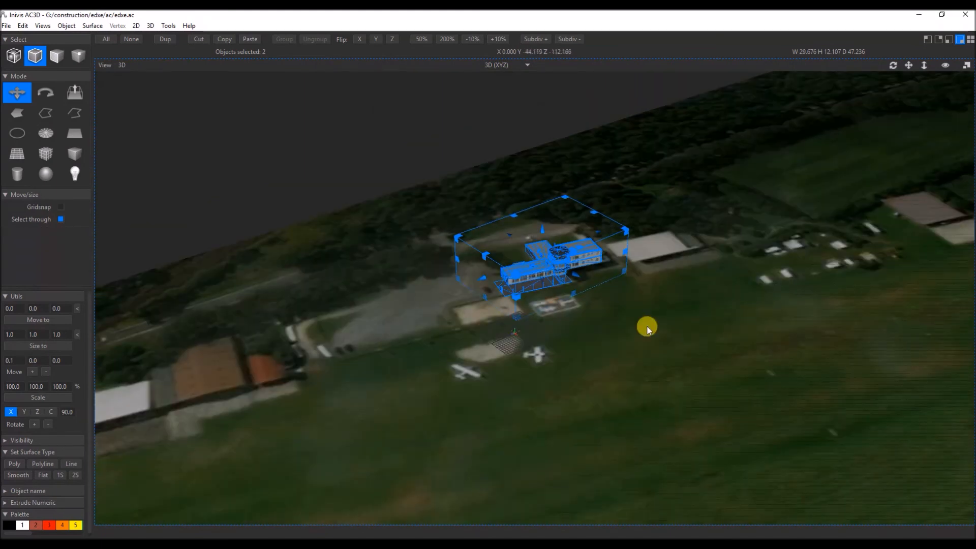
left_click(130, 40)
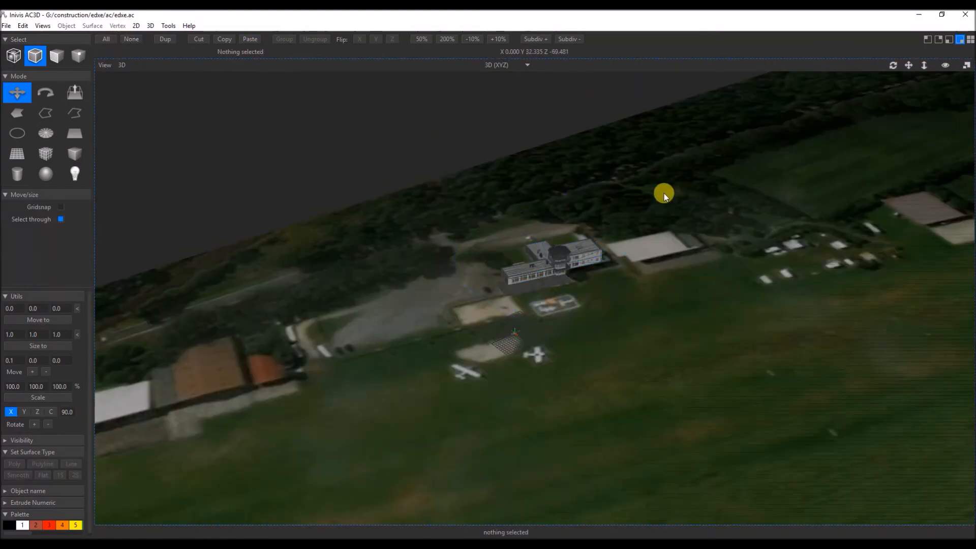
Open the object hierarchy beside the model, make the edxe_obj group visible and deselect everything.
key("ctrl+h")
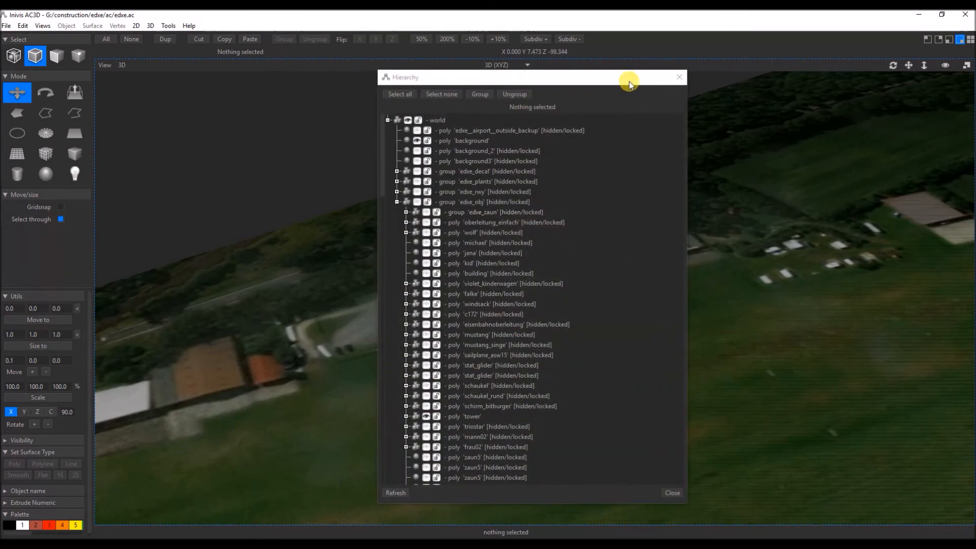
left_click_drag(626, 81, 936, 84)
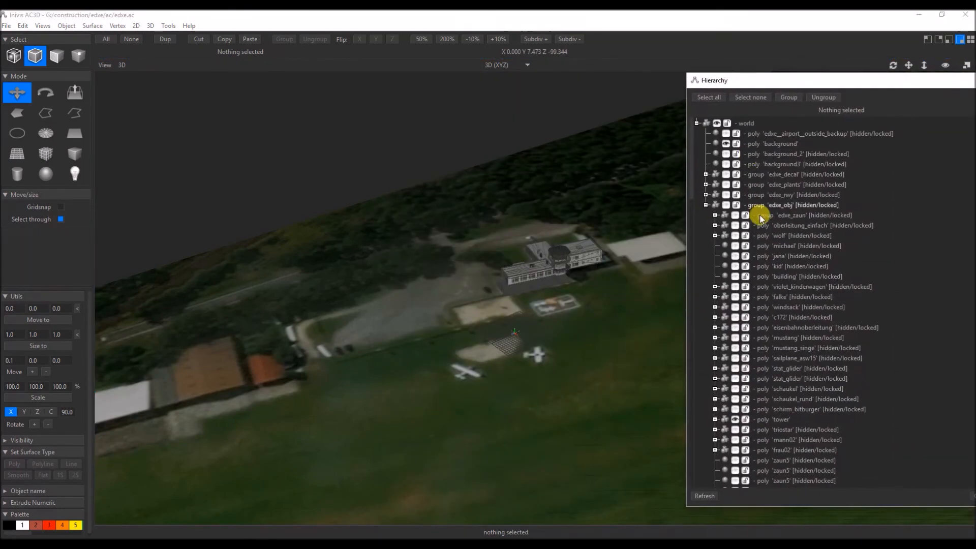
left_click(728, 204)
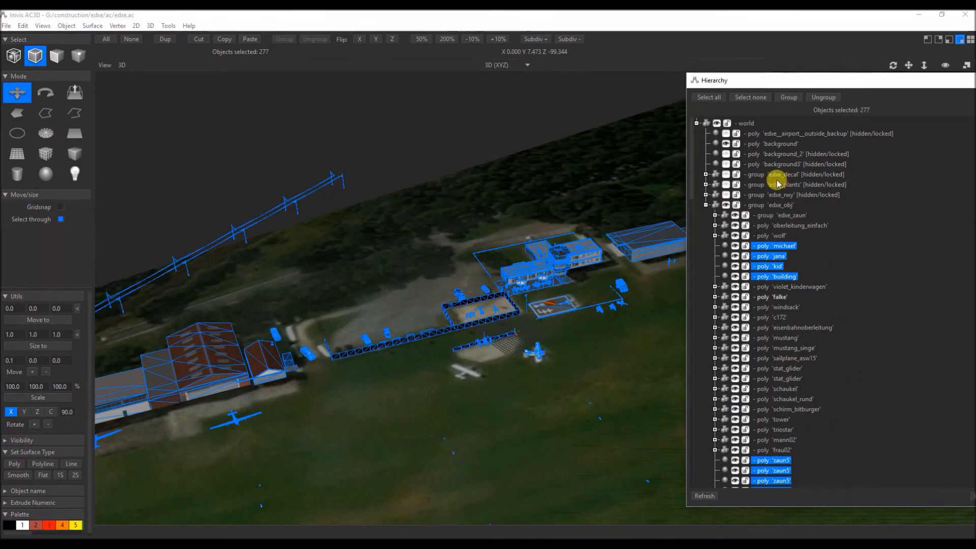
left_click(750, 97)
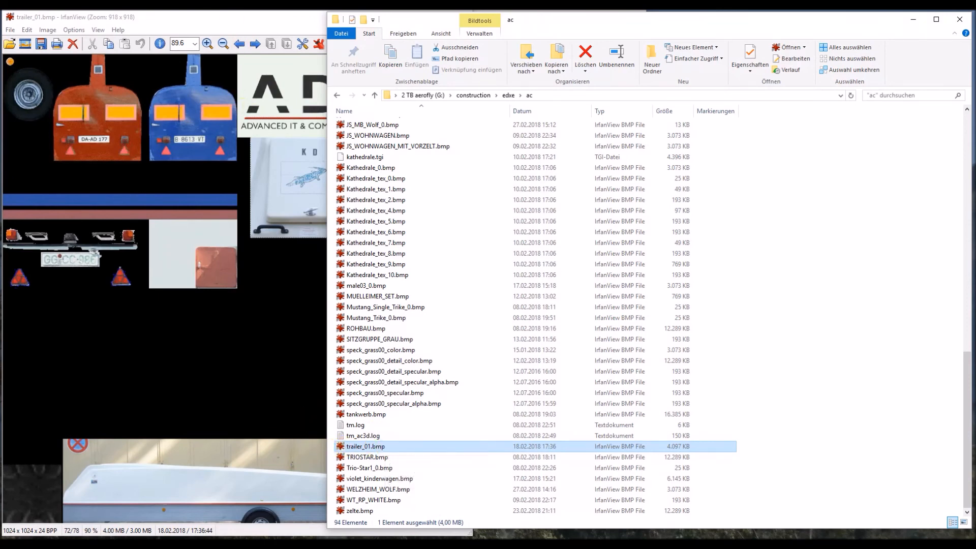
In IrfanView, check the image properties of trailer_01.bmp for its original and current colour depth.
left_click(227, 19)
left_click(47, 30)
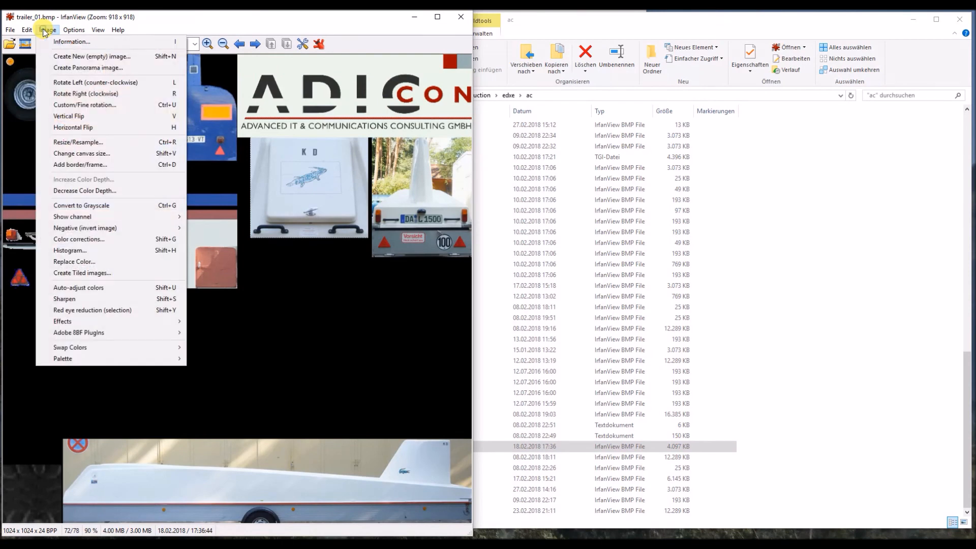
left_click(68, 42)
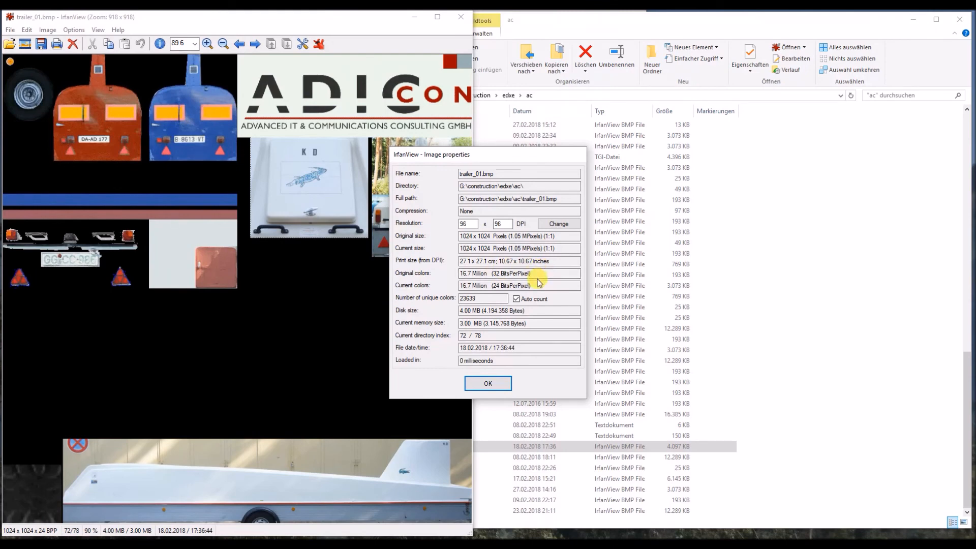
left_click(495, 384)
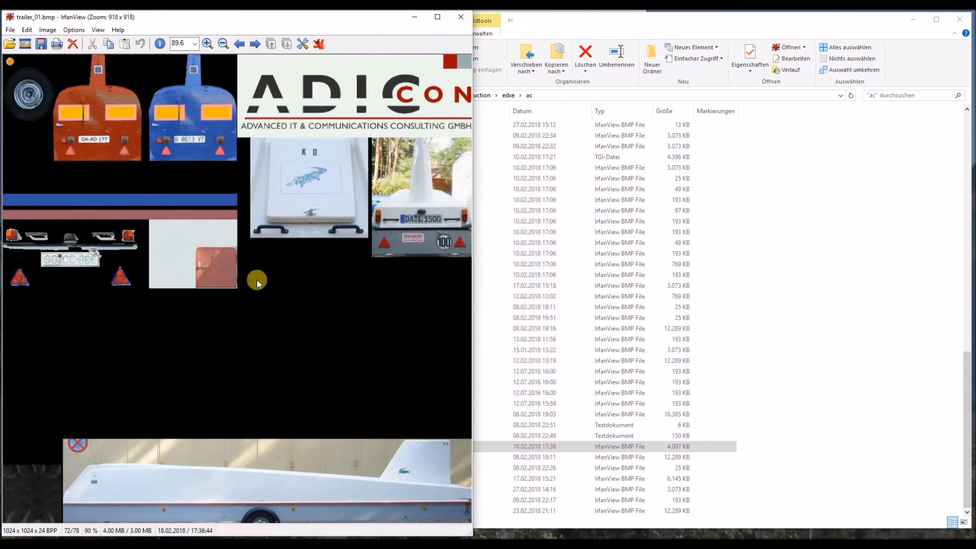
Save trailer_01 as a Windows Bitmap over the original in the ac folder and select the file in Explorer.
key("s")
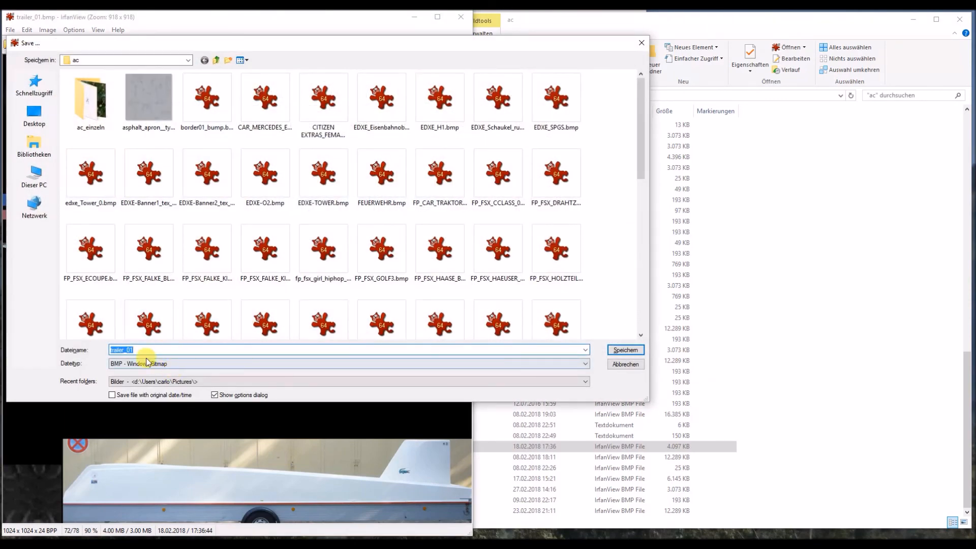
left_click(625, 350)
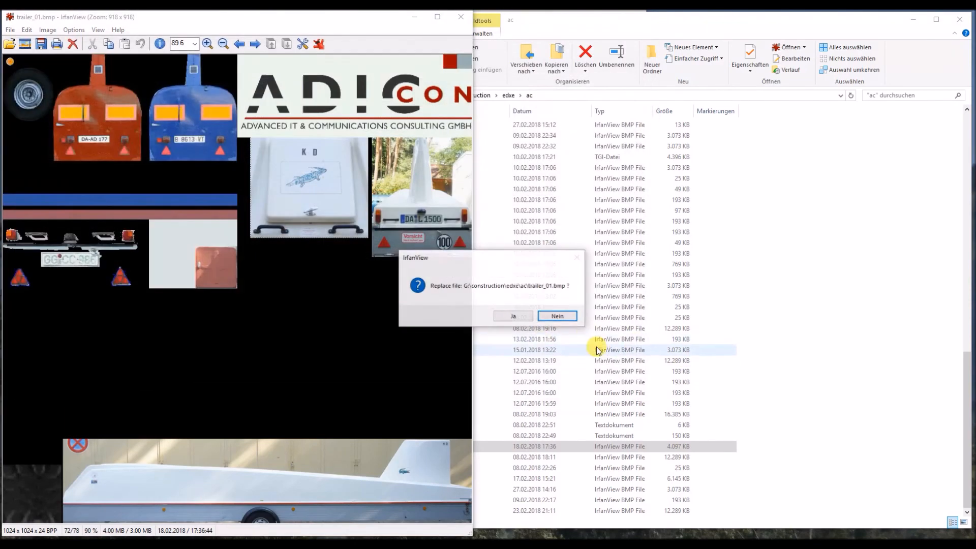
left_click(504, 317)
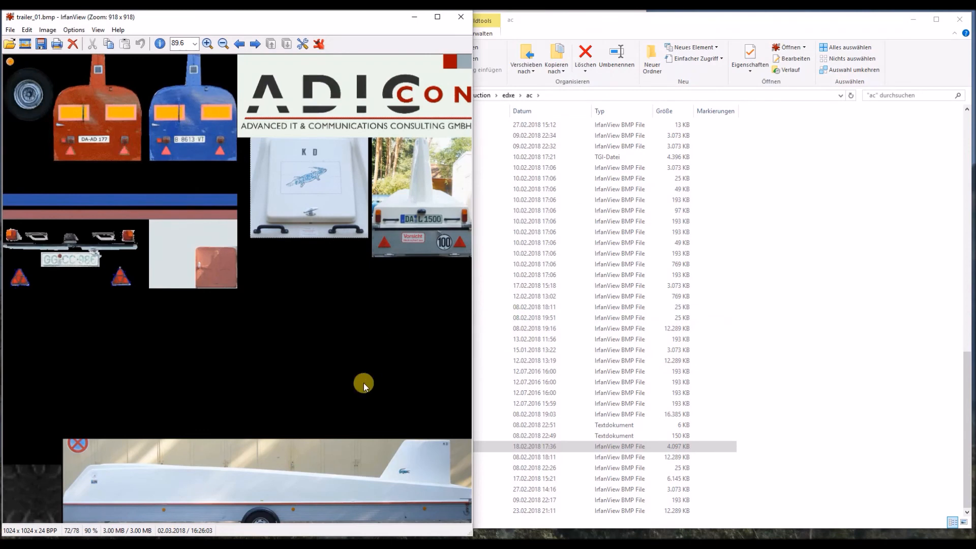
left_click(486, 446)
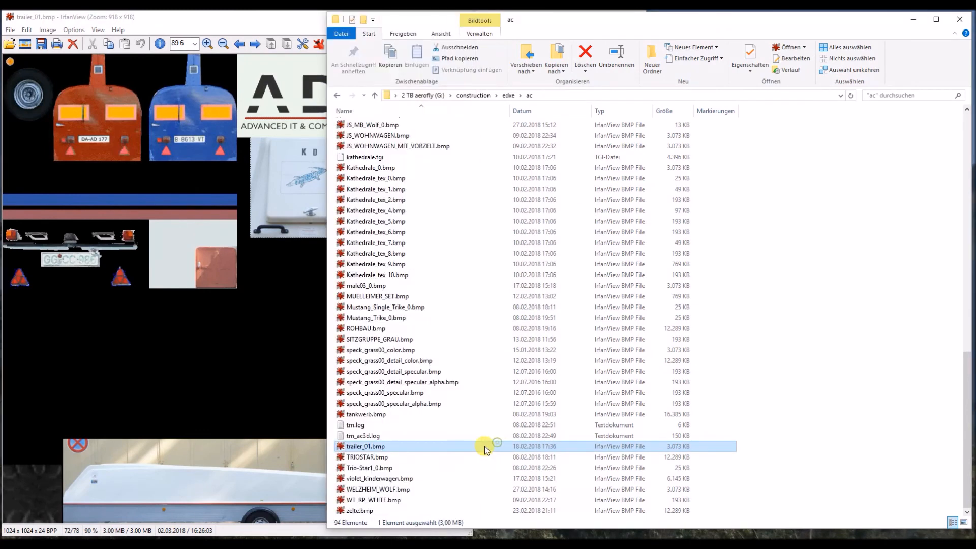